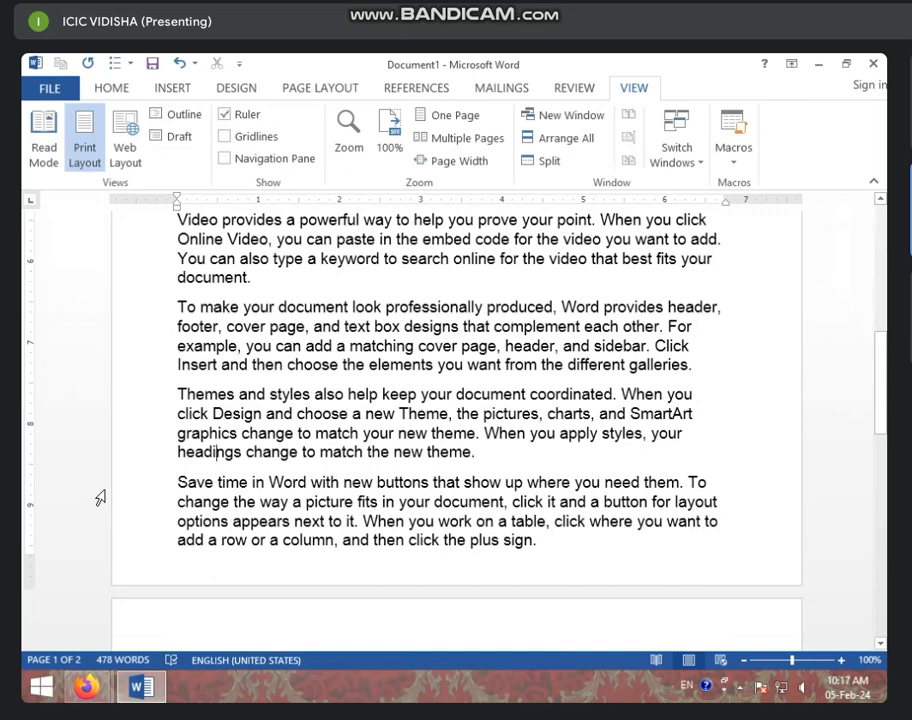
Raise the bottom margin on the vertical ruler to push text onto page 2, then restore it.
left_click_drag(27, 549, 27, 391)
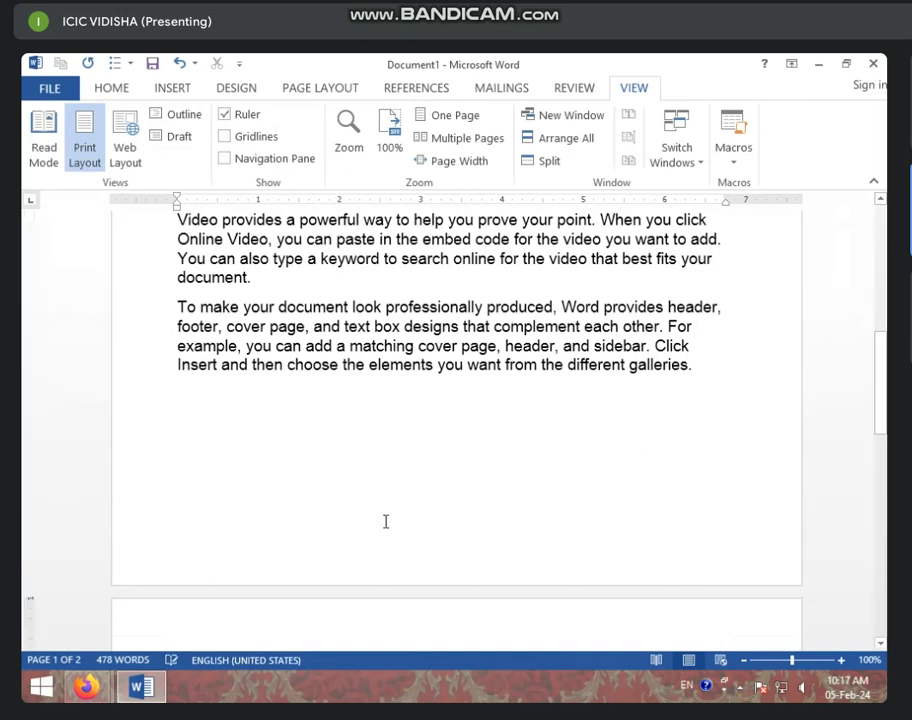
scroll(385, 521, "down", 3)
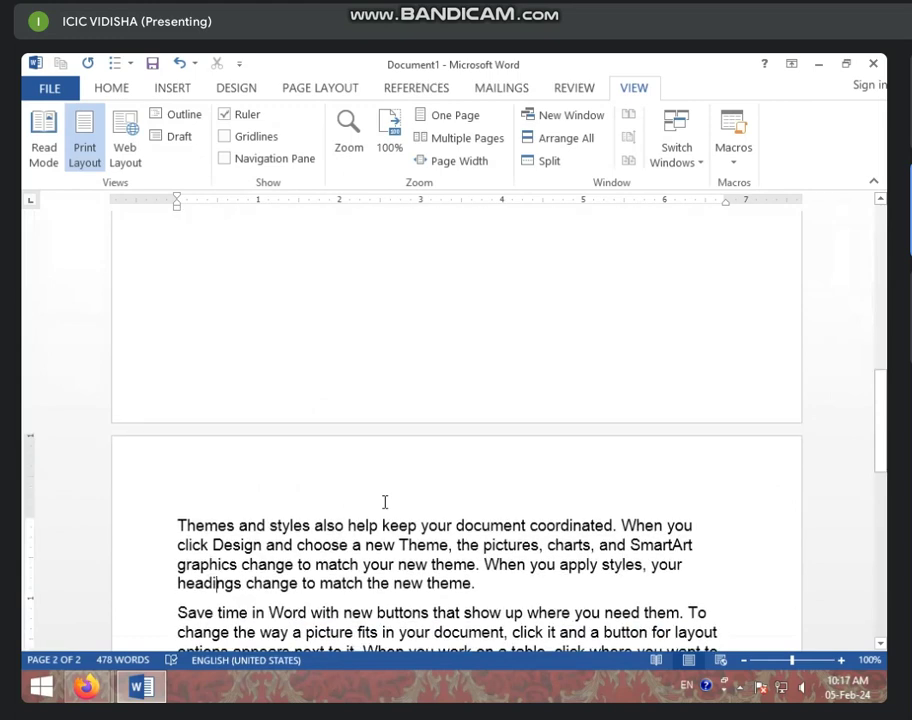
scroll(385, 501, "up", 4)
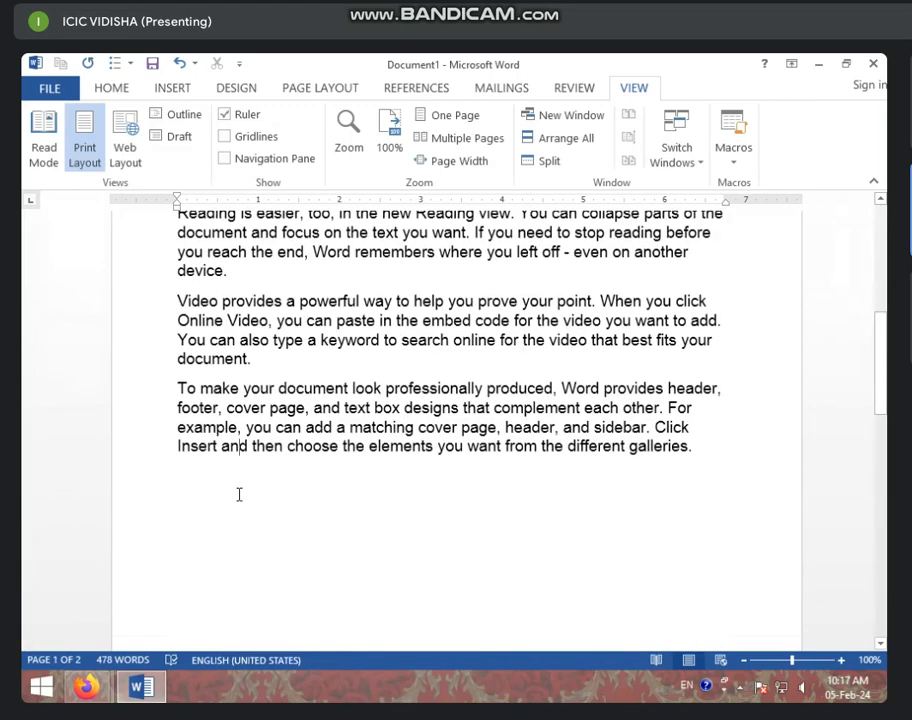
mouse_move(30, 474)
left_mouse_down()
mouse_move(36, 601)
mouse_move(33, 579)
left_mouse_up()
scroll(455, 511, "down", 3)
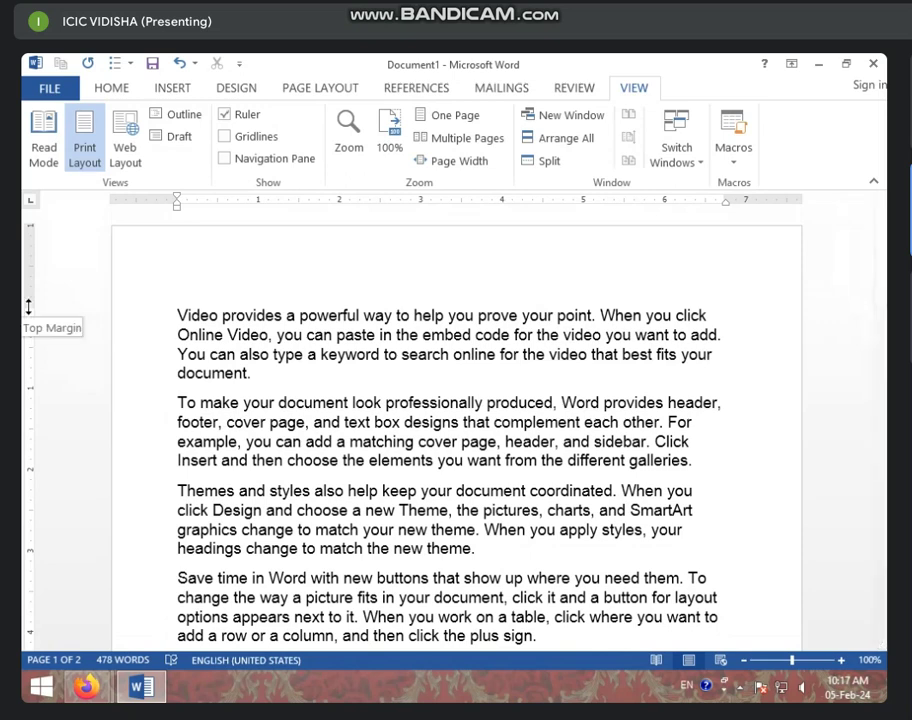
Raise page 1's top margin, ease it partway back down, and click into the second paragraph.
left_click_drag(28, 306, 22, 241)
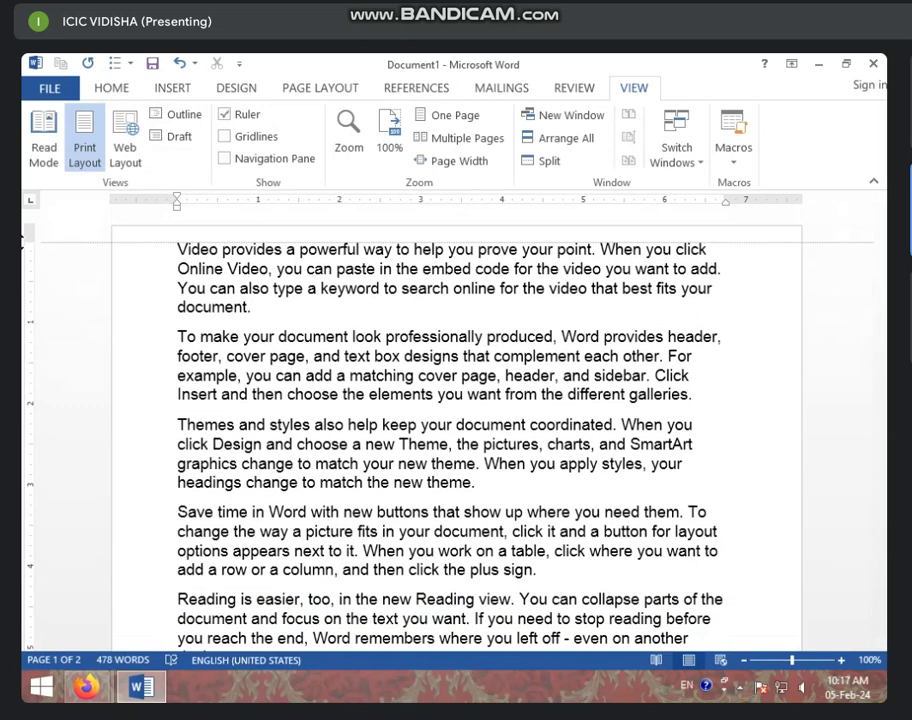
left_click_drag(22, 241, 31, 280)
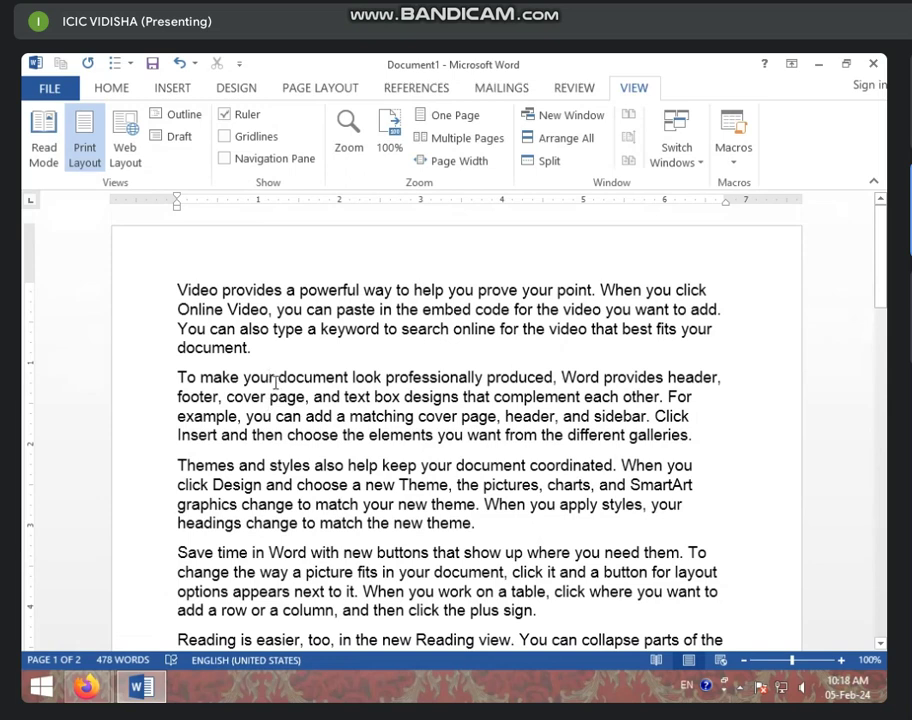
left_click(273, 380)
scroll(130, 488, "down", 6)
scroll(189, 488, "down", 5)
scroll(189, 488, "up", 5)
left_click_drag(176, 206, 334, 235)
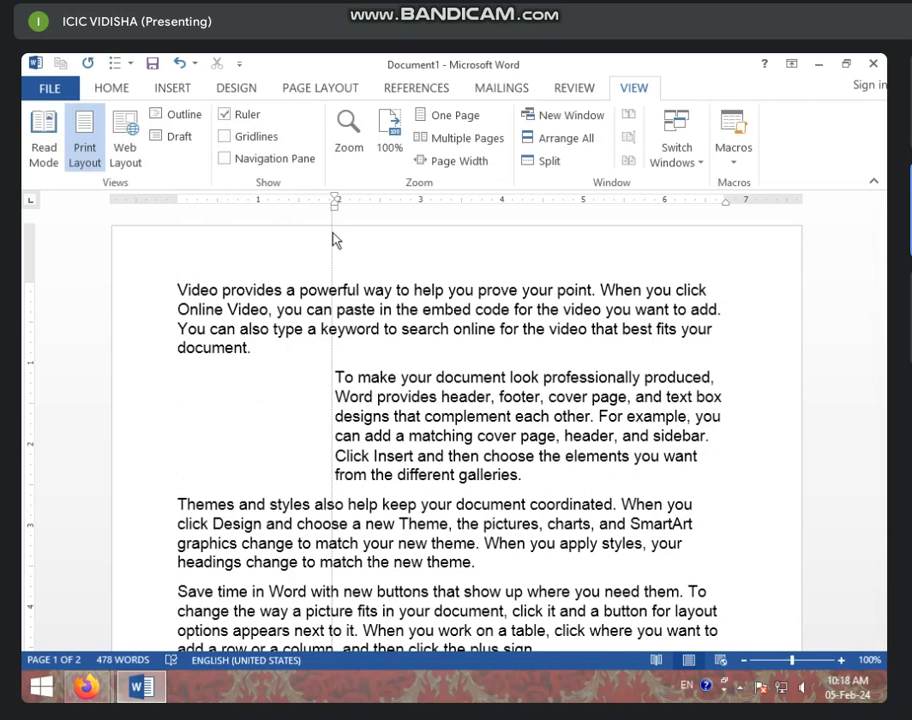
mouse_move(335, 240)
left_mouse_down()
mouse_move(168, 262)
mouse_move(176, 262)
left_mouse_up()
left_click(223, 309)
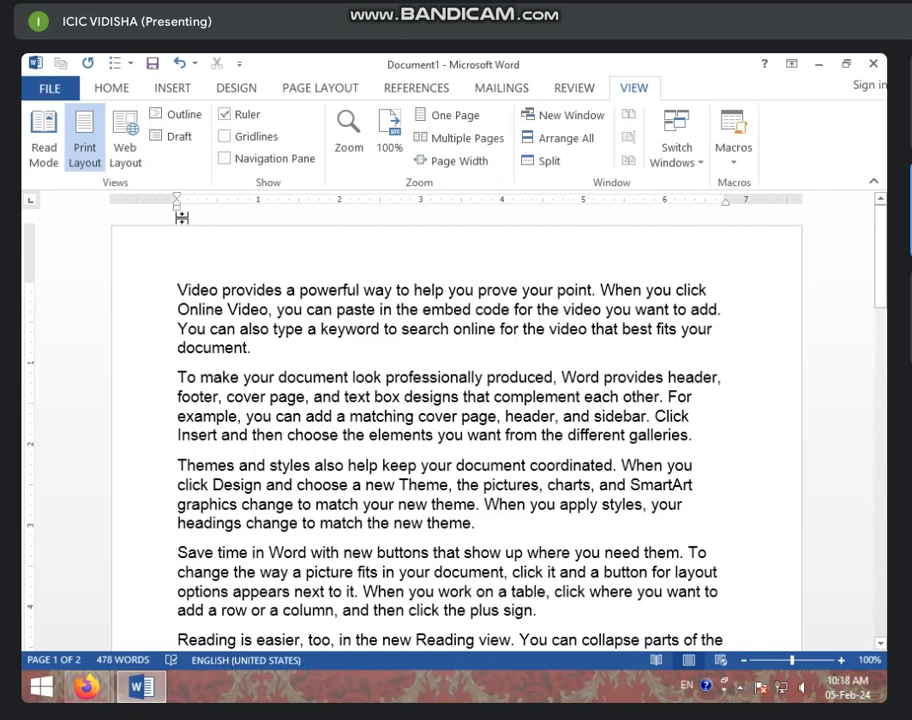
mouse_move(181, 218)
left_mouse_down()
mouse_move(217, 216)
mouse_move(177, 222)
left_mouse_up()
Hide the ruler, then show gridlines, scroll through the page, and turn gridlines off again.
left_click(226, 114)
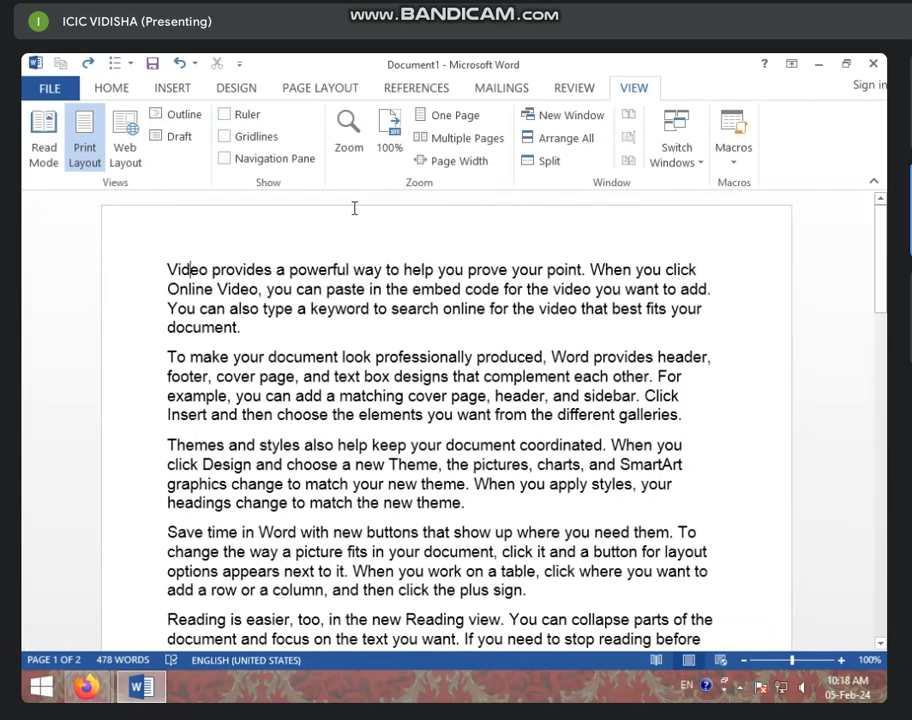
left_click(226, 136)
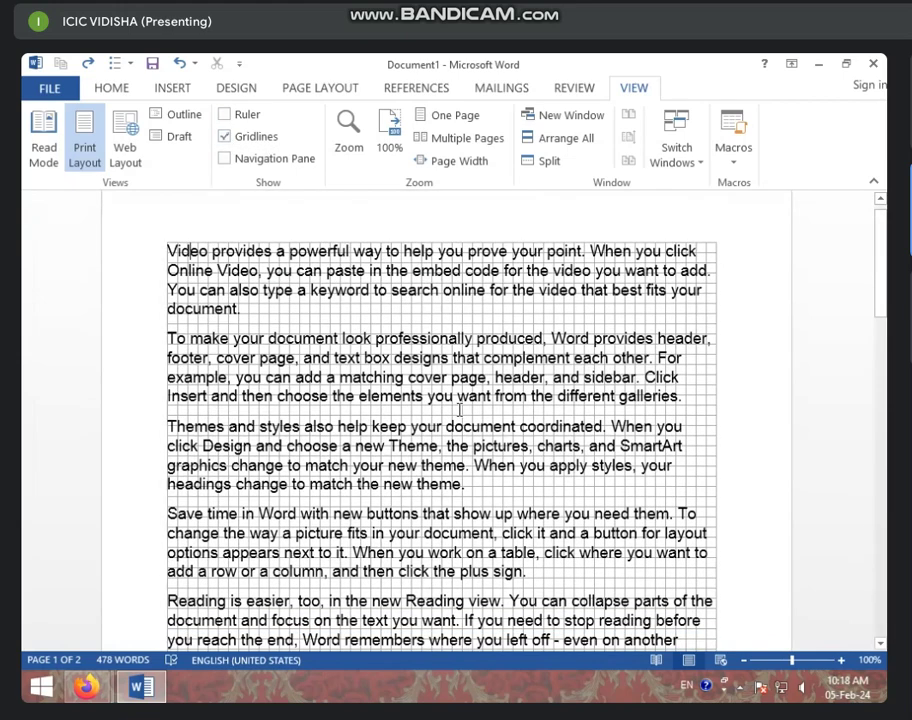
scroll(459, 406, "down", 3)
scroll(459, 406, "down", 5)
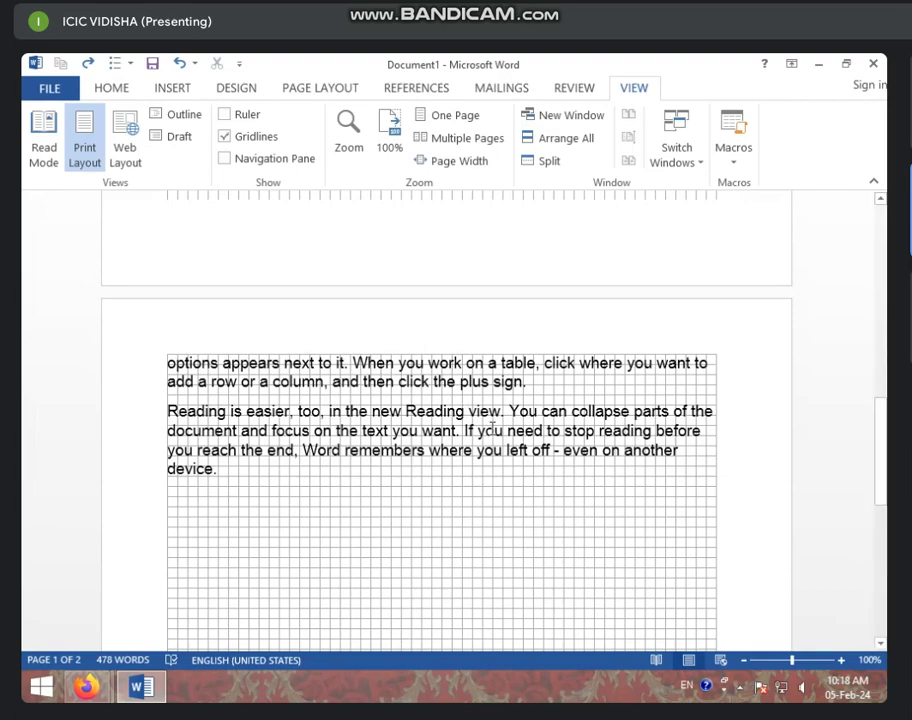
scroll(492, 428, "up", 5)
scroll(485, 433, "up", 8)
scroll(470, 444, "up", 3)
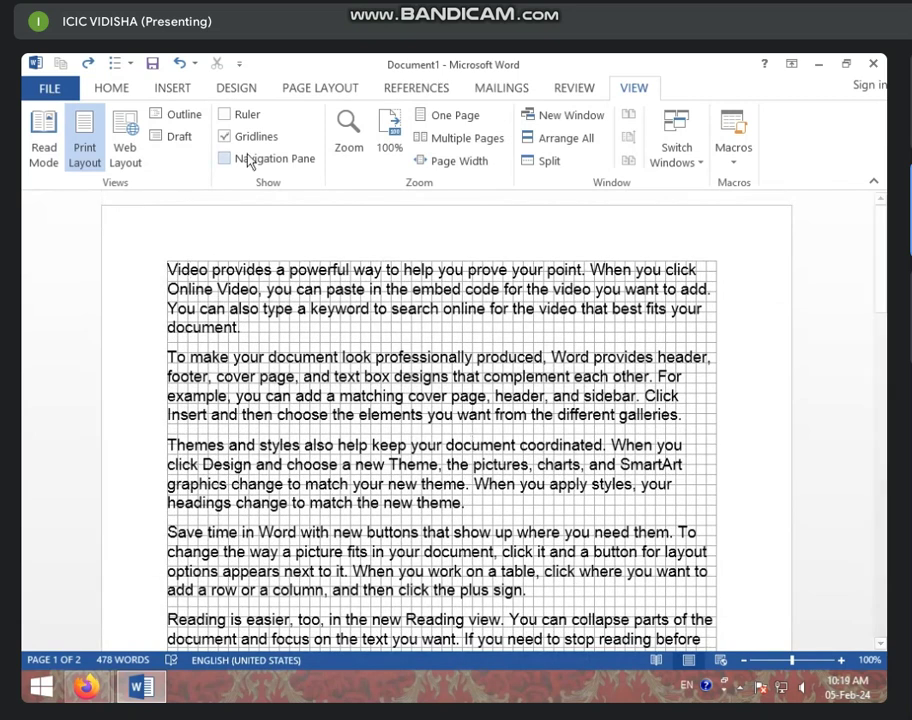
left_click(226, 136)
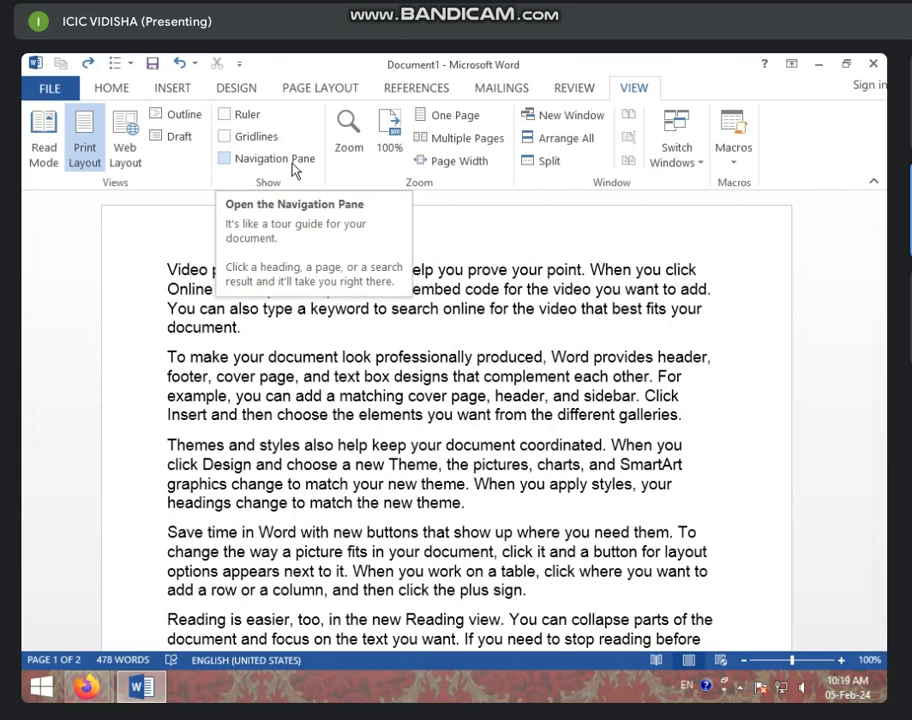
left_click(266, 169)
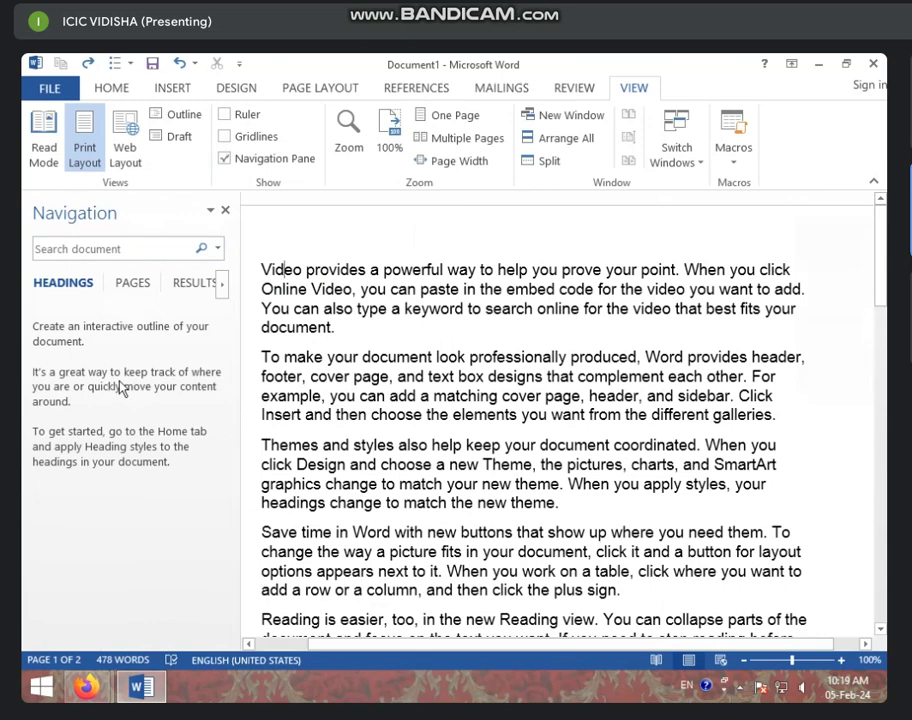
left_click(300, 376)
left_click(154, 253)
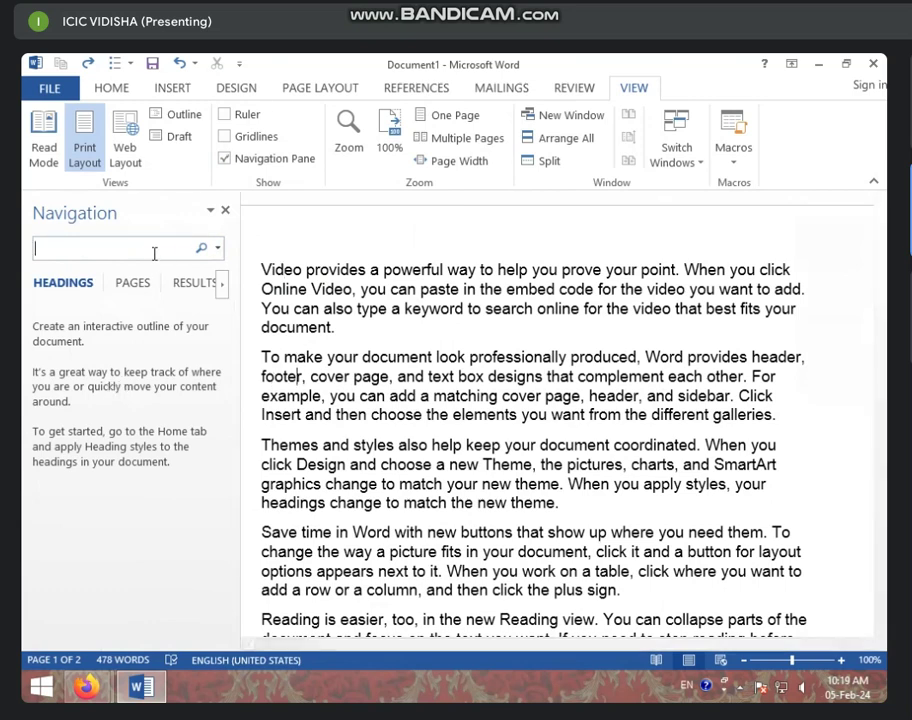
type("YOUR")
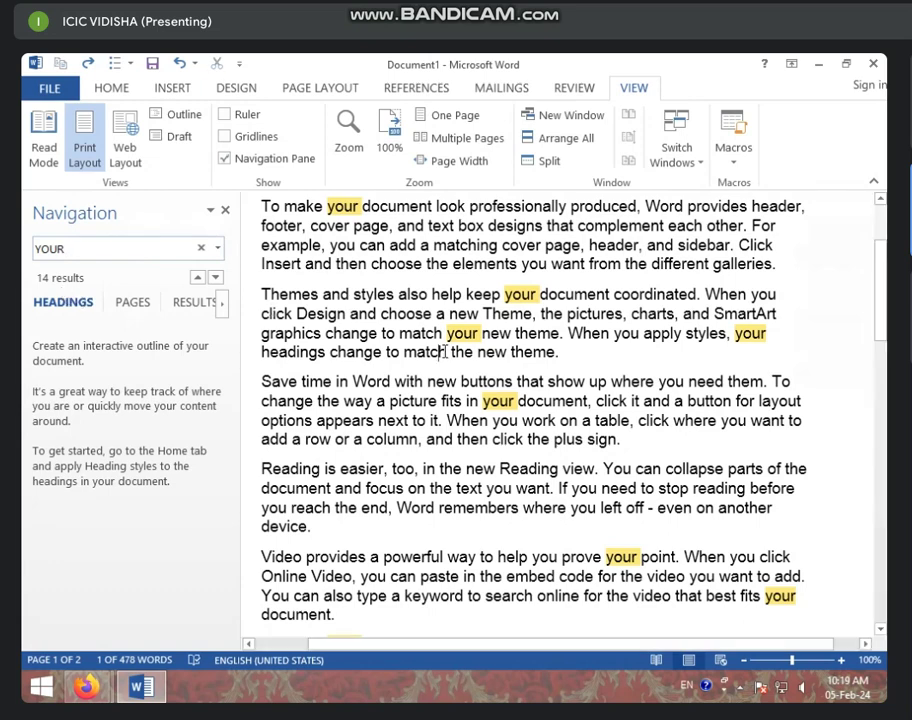
scroll(622, 424, "down", 1)
scroll(622, 424, "down", 1)
scroll(620, 420, "down", 5)
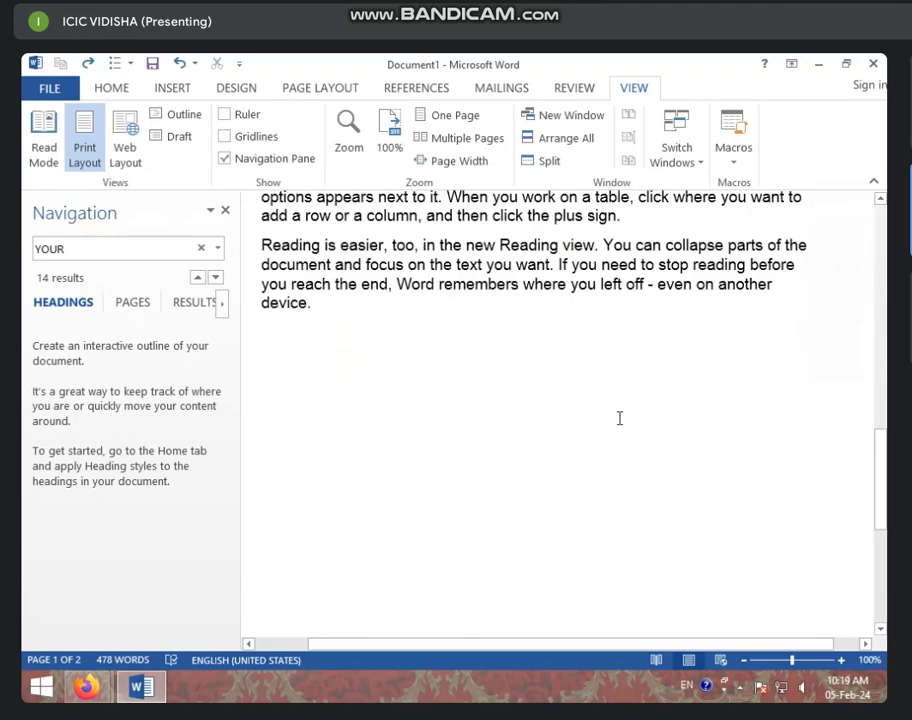
scroll(618, 416, "down", 2)
scroll(619, 418, "up", 6)
scroll(619, 418, "up", 6)
scroll(619, 418, "up", 6)
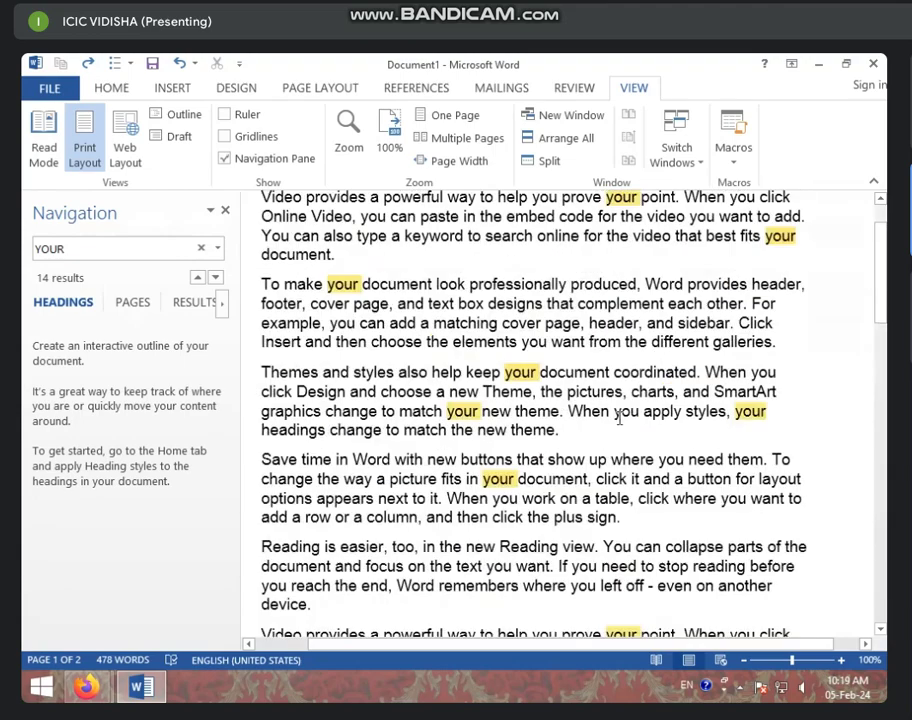
scroll(619, 418, "up", 1)
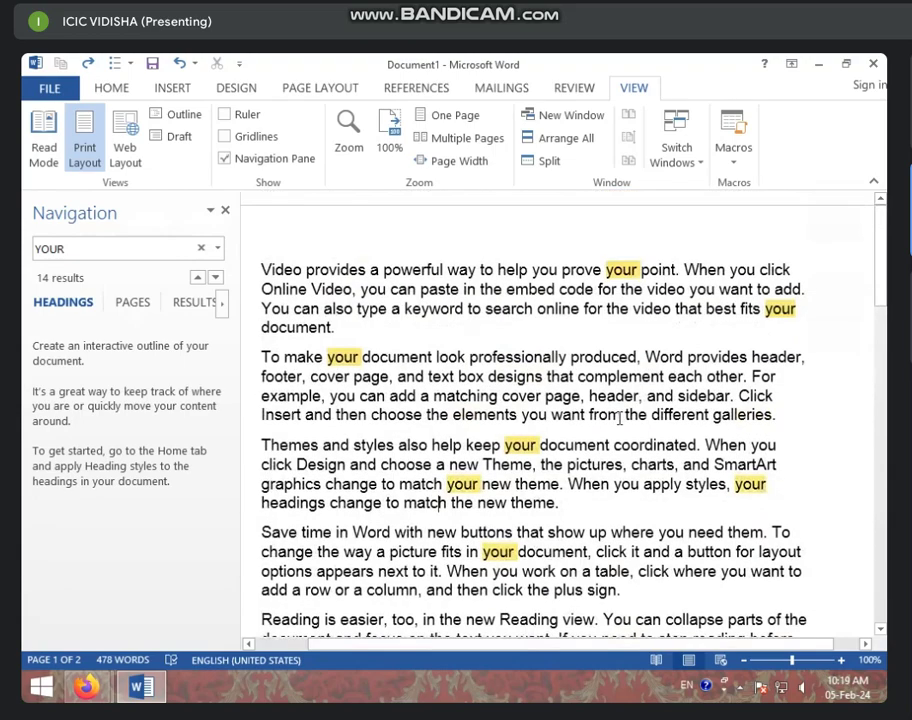
left_click(225, 210)
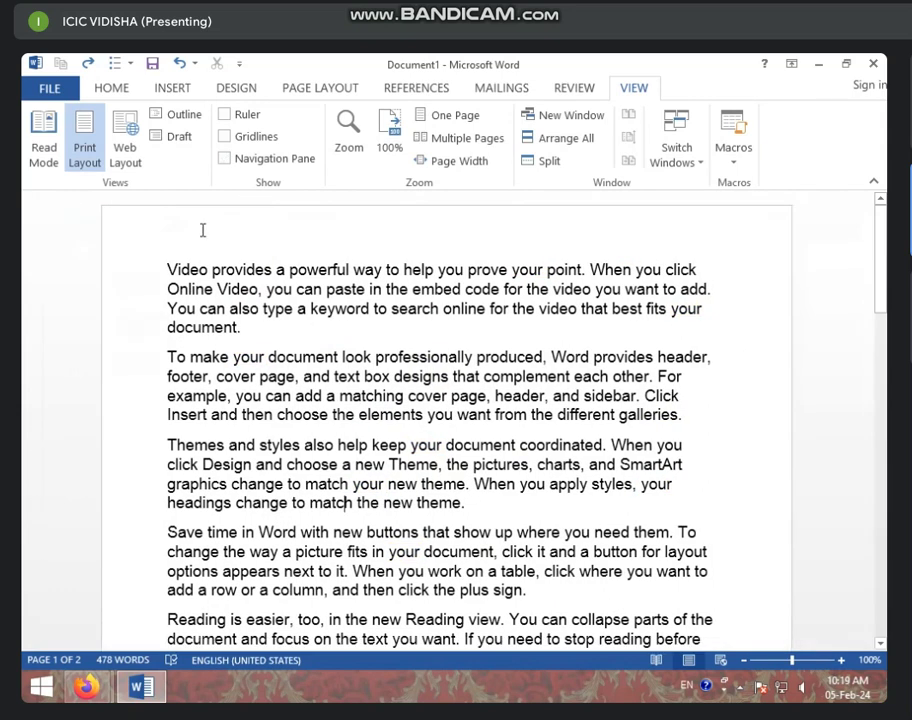
Set the zoom to 200% through the Zoom dialog.
left_click(350, 140)
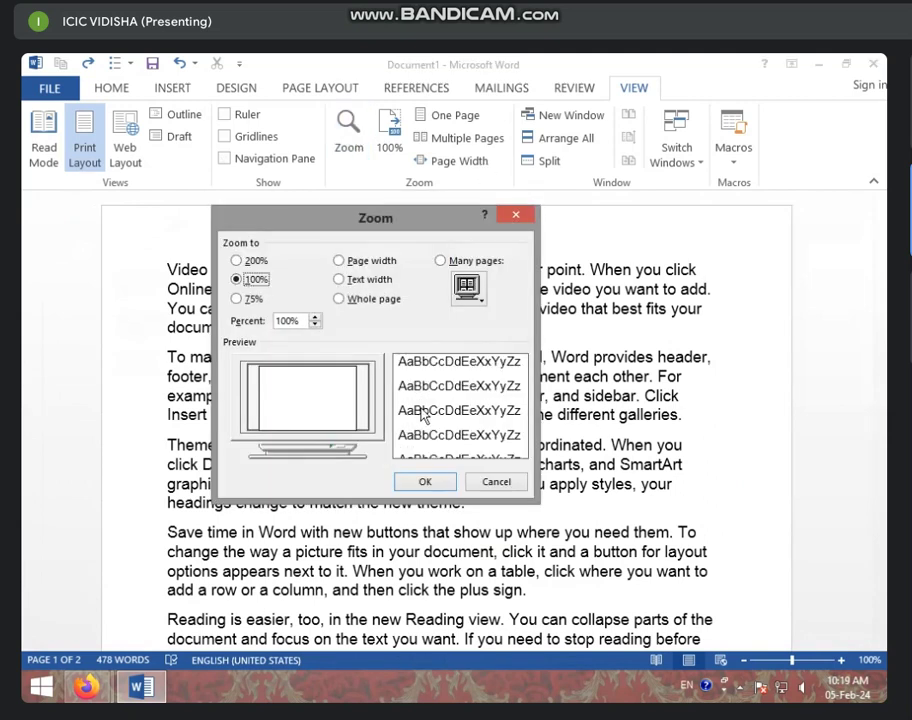
left_click(253, 262)
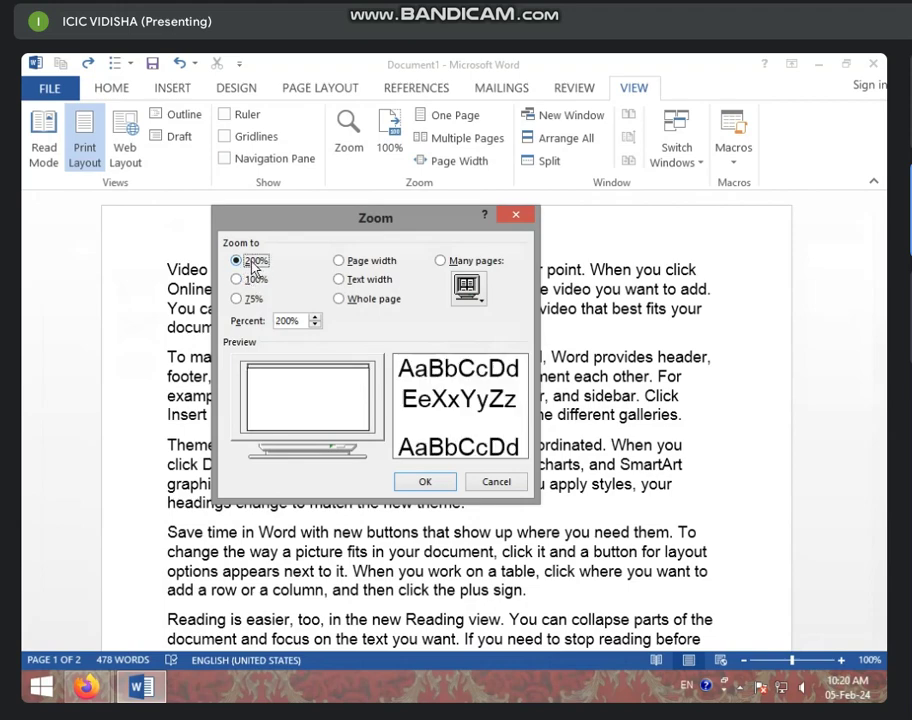
left_click(422, 481)
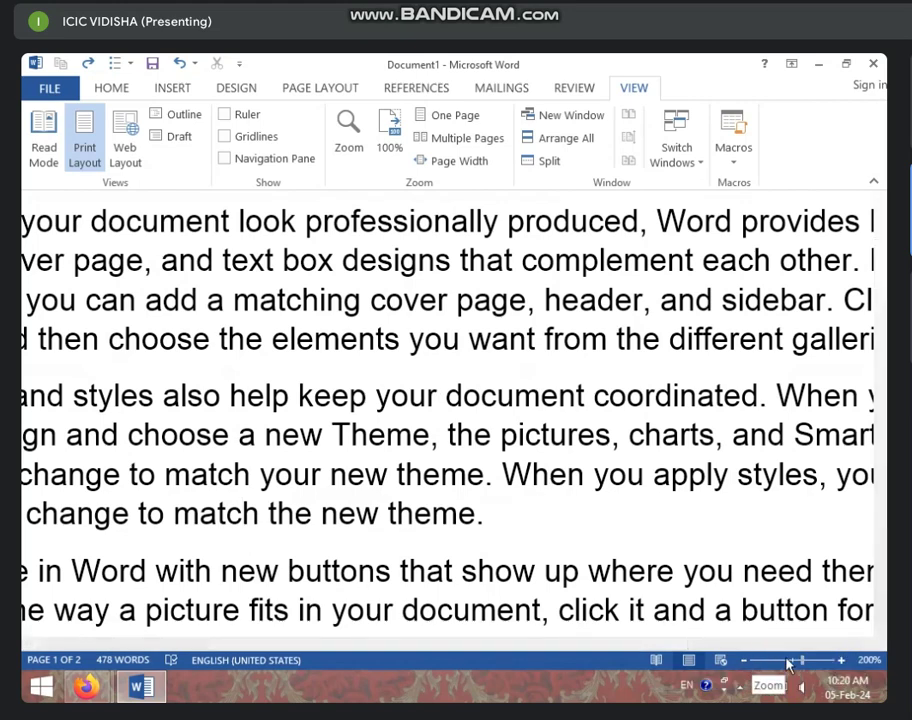
Zoom in with the status-bar + button from 220% up to 280%.
left_click(842, 661)
left_click(842, 661)
left_click(843, 661)
left_click(843, 661)
left_click(843, 661)
left_click(843, 661)
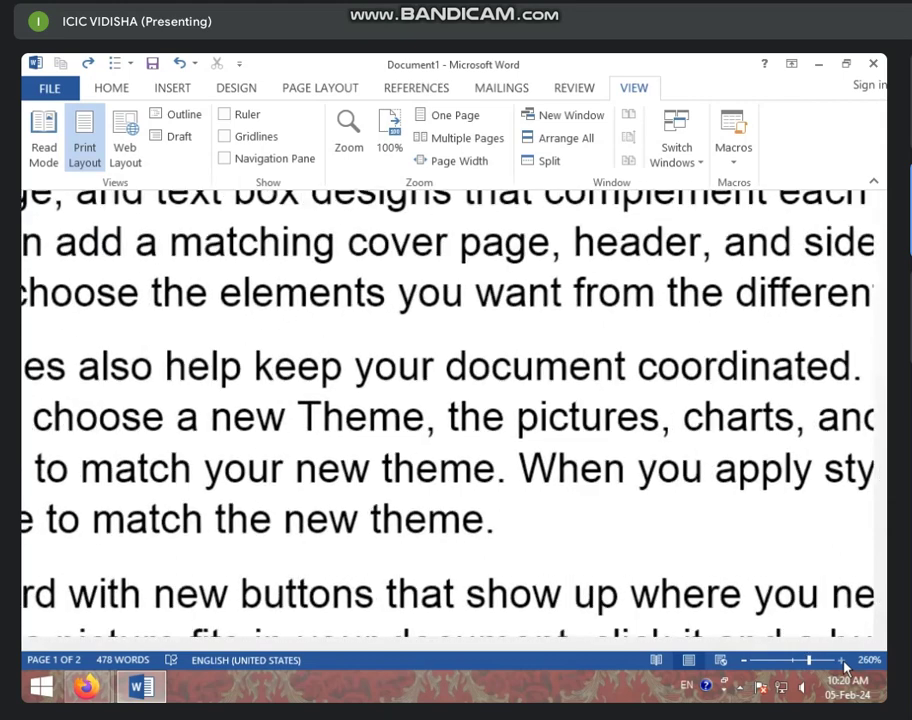
left_click(843, 661)
left_click(843, 661)
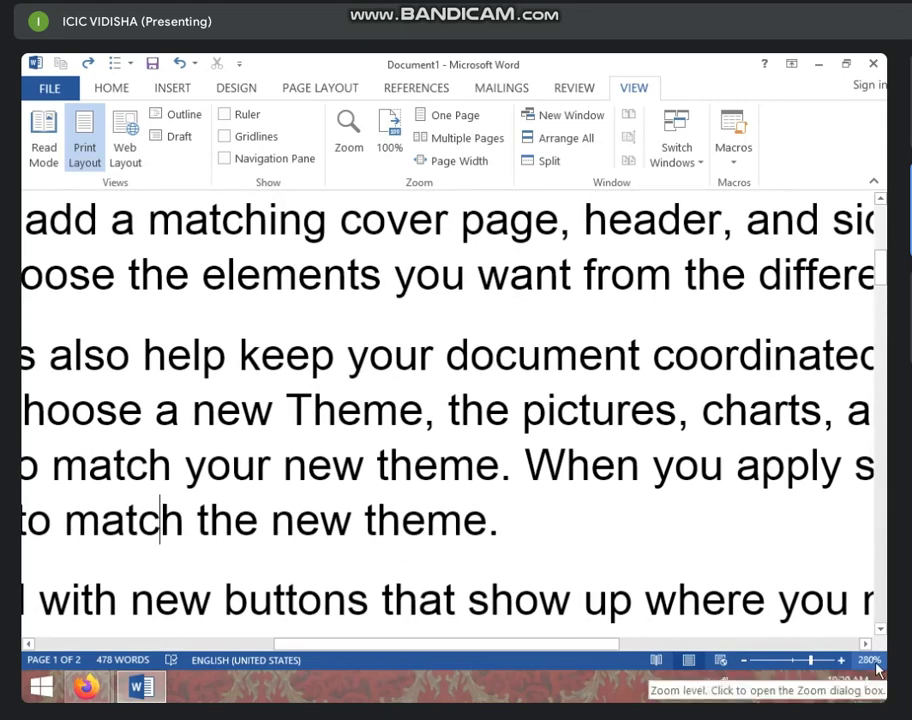
Zoom back out to 210%, then drag the zoom slider right to magnify to 500%.
left_click(744, 660)
left_click(744, 660)
left_click(744, 660)
left_click(744, 661)
left_click(744, 661)
left_click(744, 661)
left_click(744, 661)
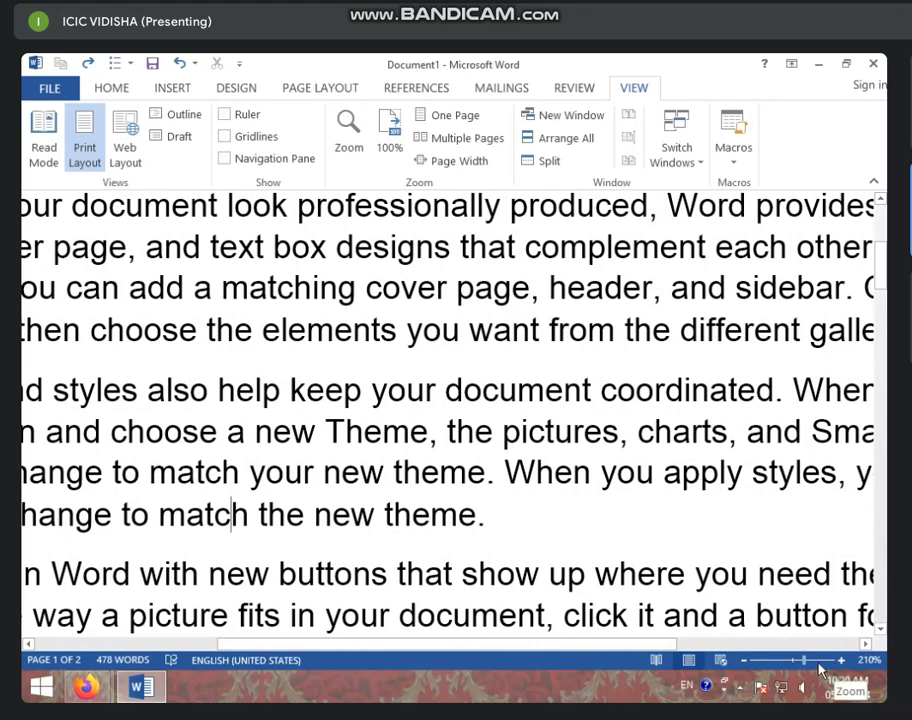
left_click_drag(808, 660, 843, 662)
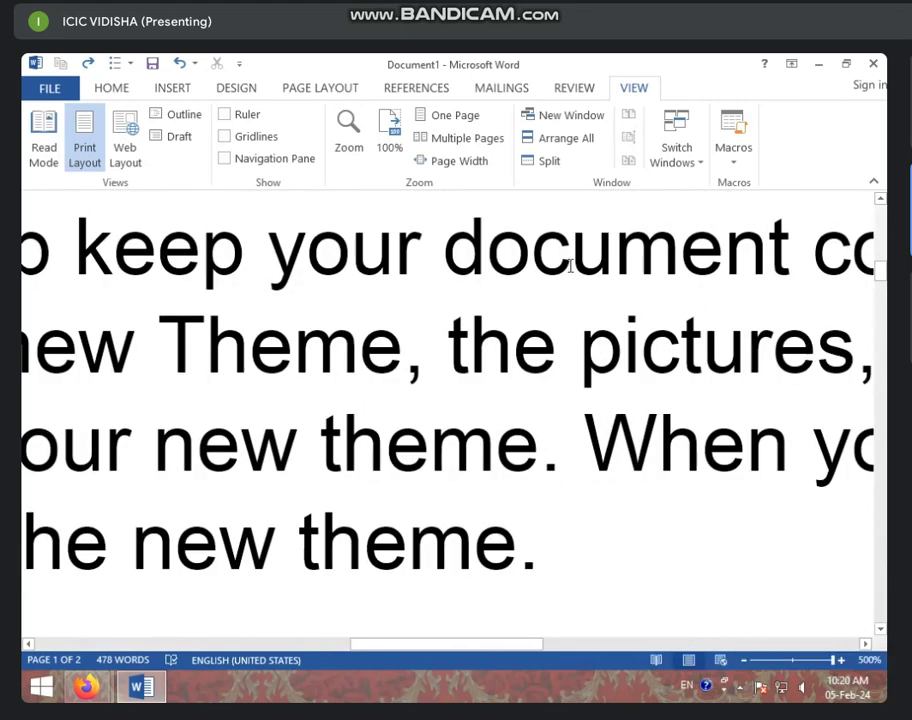
left_click(349, 130)
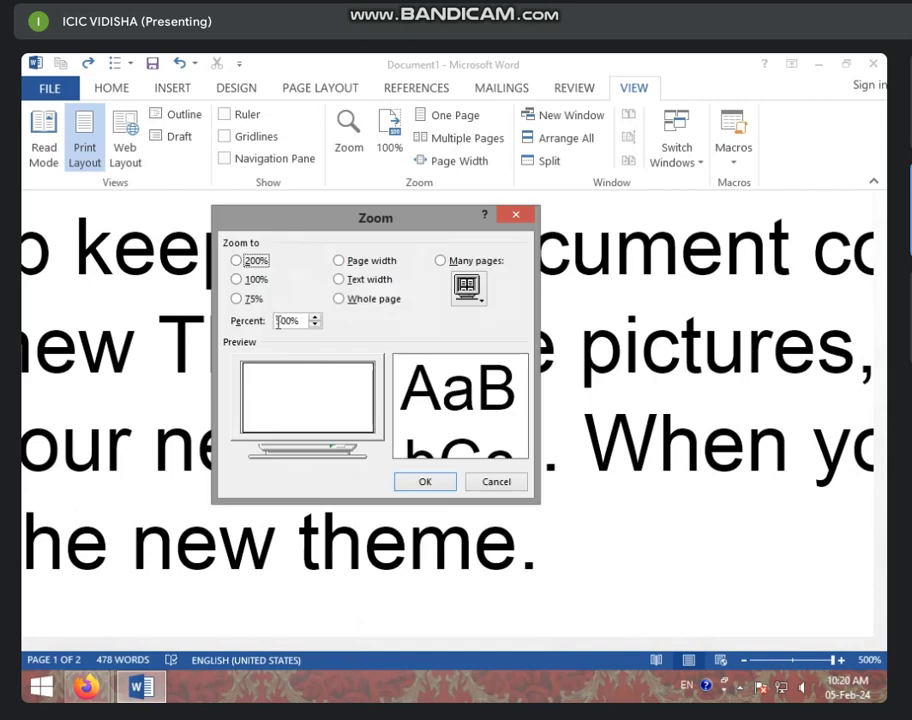
Try 600% in the Zoom dialog, dismiss the 10–500 range error, and apply 500% instead.
left_click_drag(300, 321, 255, 330)
type("60")
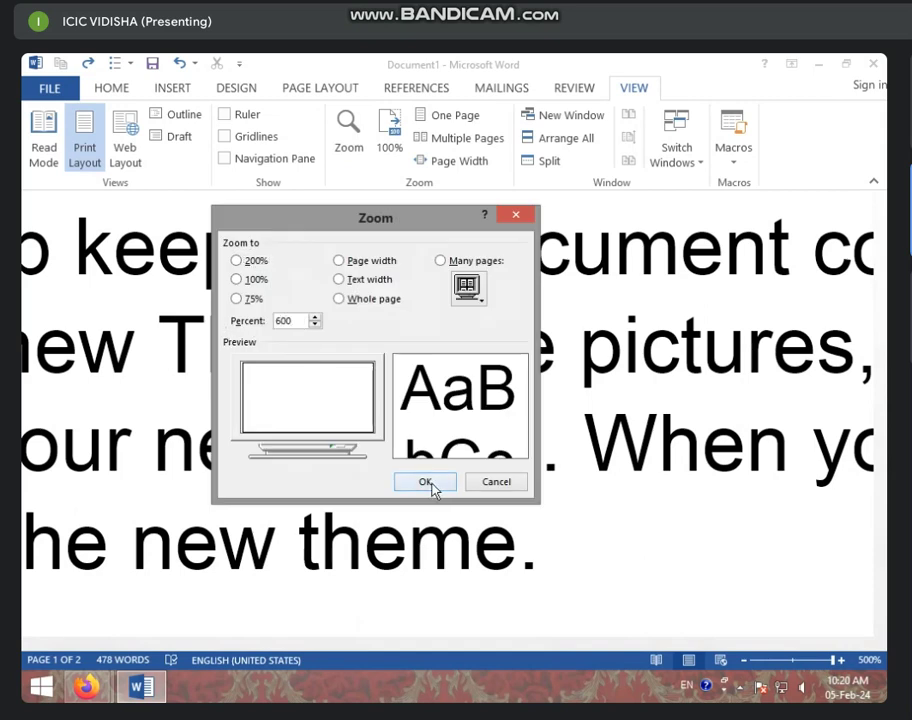
left_click(428, 486)
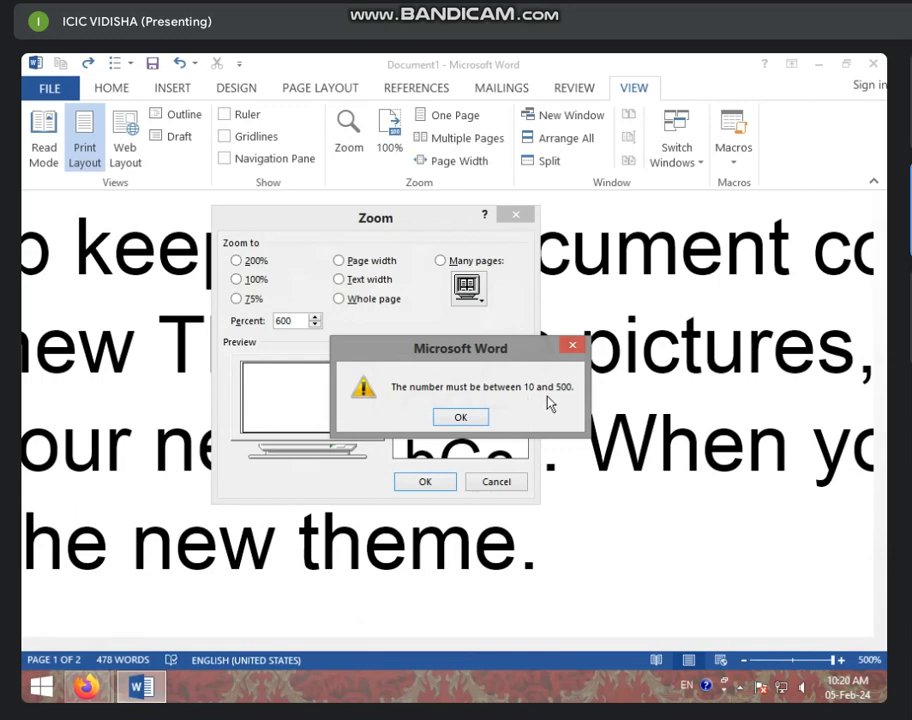
left_click(472, 419)
type("50")
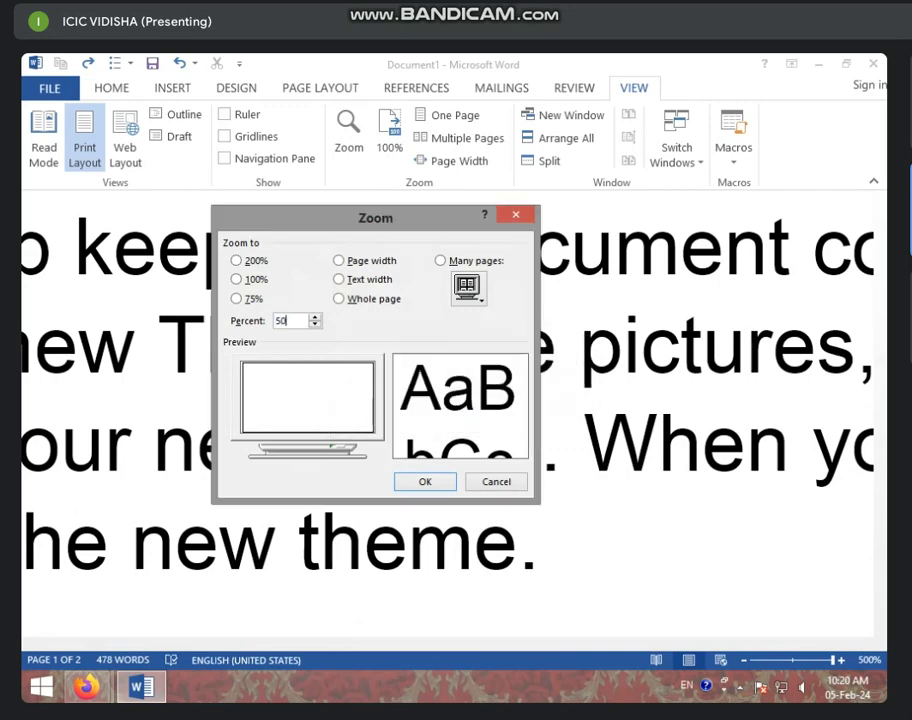
left_click(428, 481)
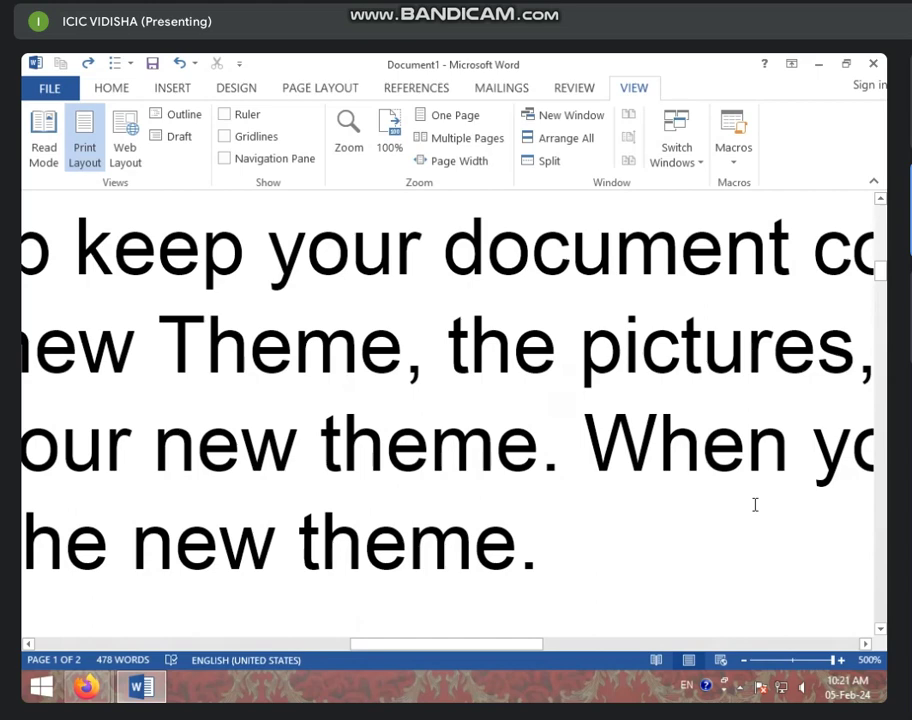
Ctrl+scroll to zoom out to 160%, then zoom back in to about 310%.
scroll(755, 504, "down", 4, "ctrl")
scroll(755, 504, "down", 4, "ctrl")
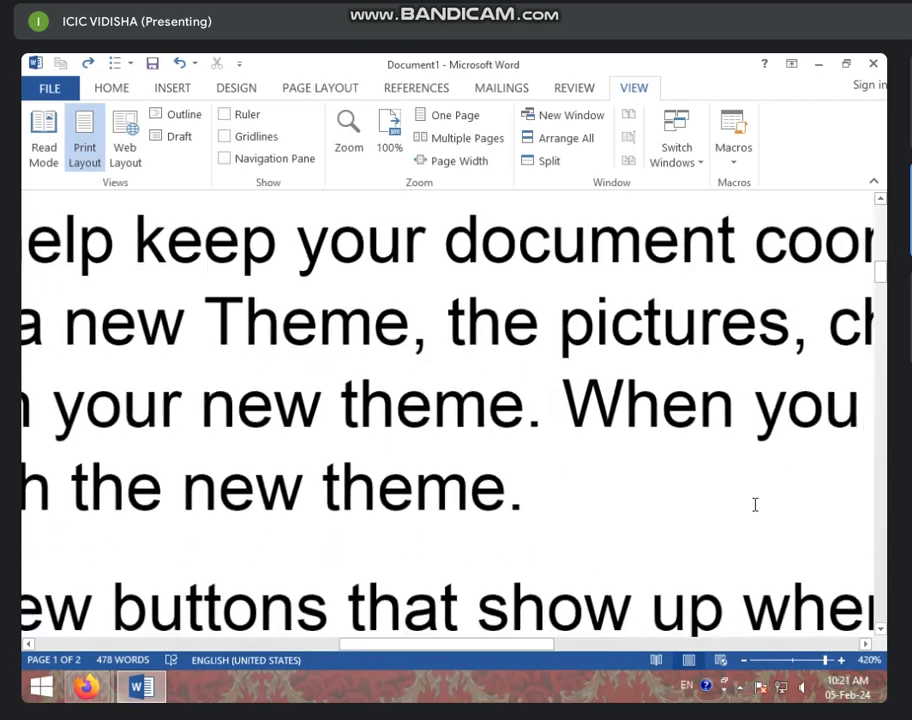
scroll(755, 504, "down", 3, "ctrl")
scroll(755, 504, "down", 2, "ctrl")
scroll(755, 504, "down", 2, "ctrl")
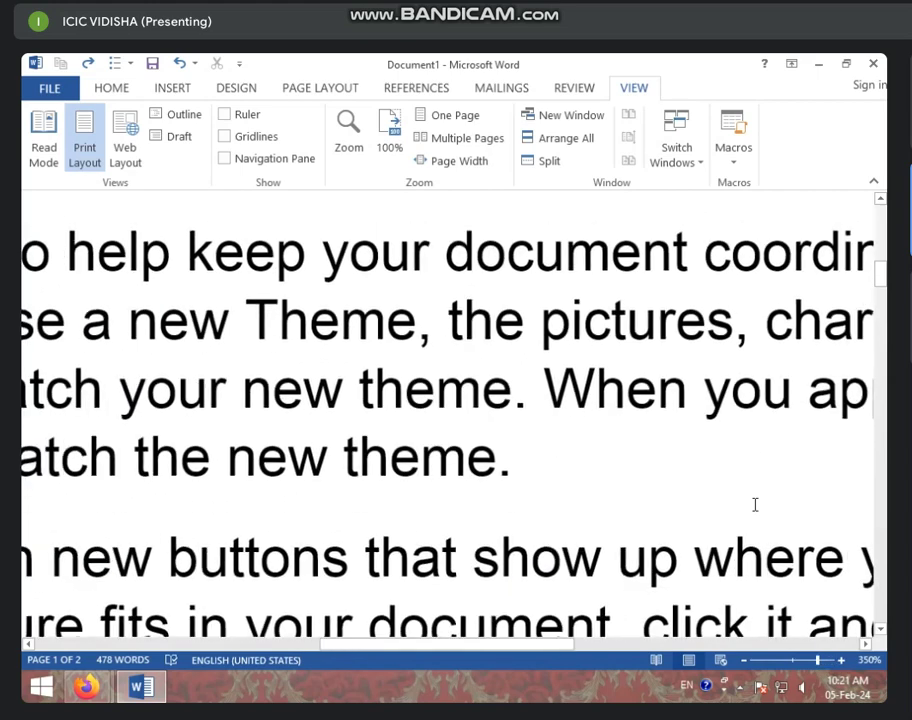
scroll(755, 504, "down", 4, "ctrl")
scroll(755, 504, "down", 4, "ctrl")
scroll(755, 504, "down", 4, "ctrl")
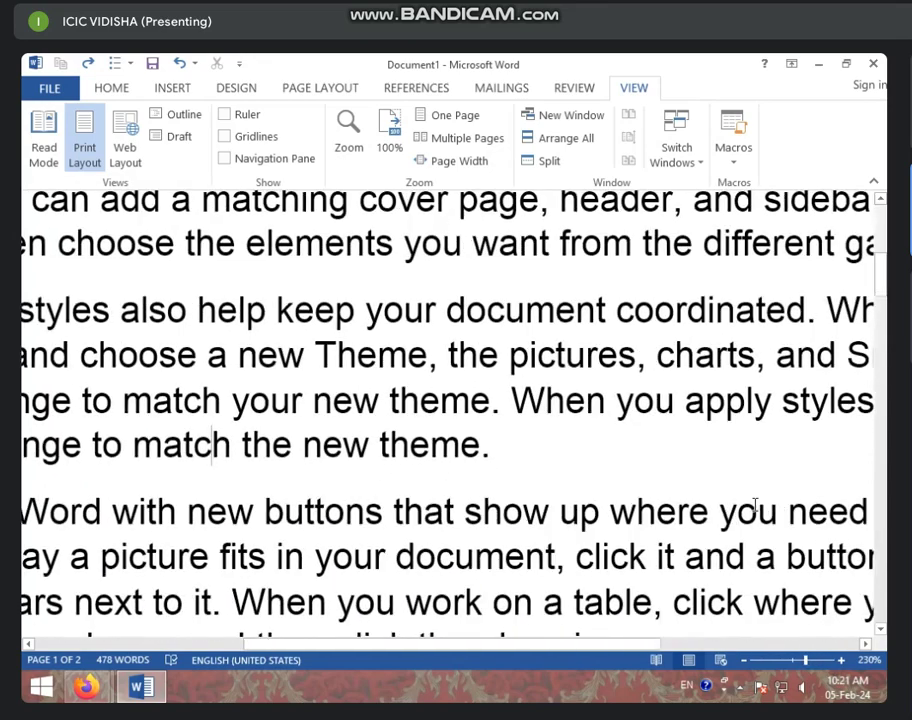
scroll(755, 504, "down", 4, "ctrl")
scroll(755, 504, "down", 3, "ctrl")
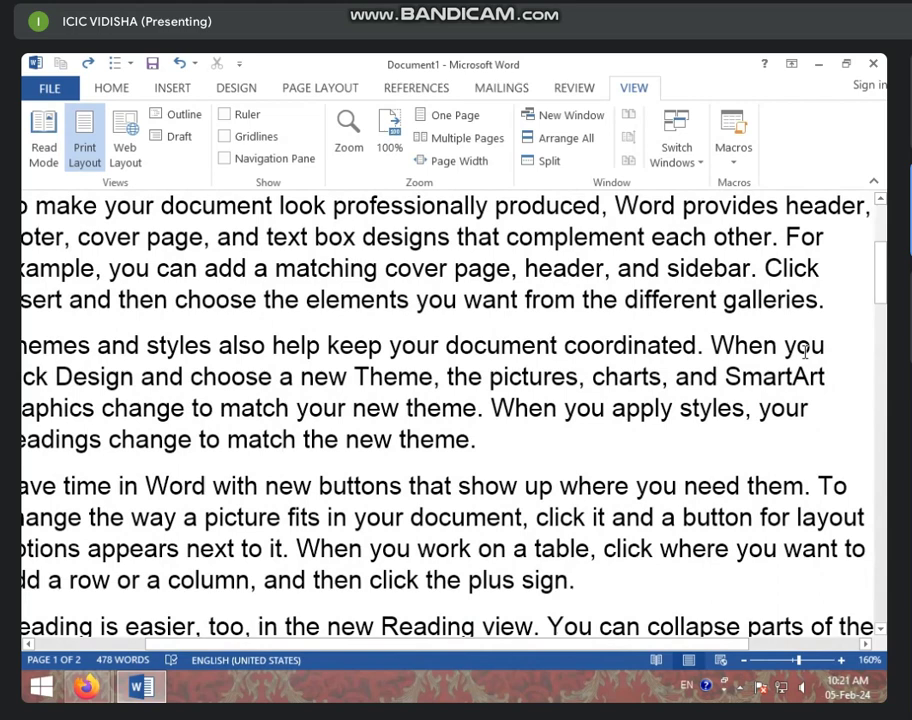
scroll(829, 373, "up", 5, "ctrl")
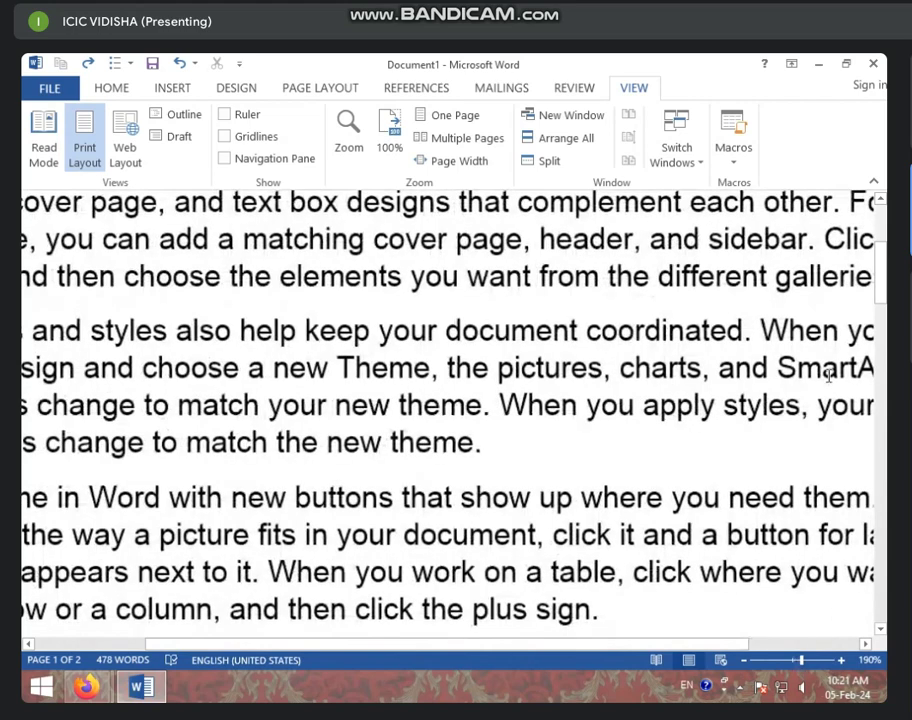
scroll(829, 373, "up", 6, "ctrl")
scroll(829, 373, "up", 4, "ctrl")
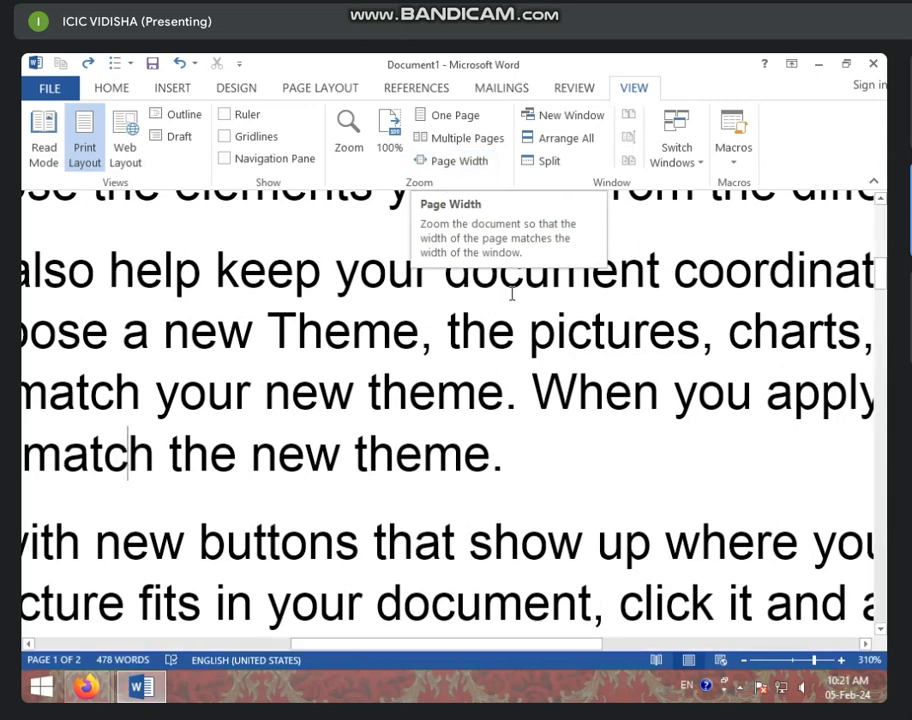
Reset zoom to 100%, drag the slider down to 10%, then return to 100%.
left_click(394, 152)
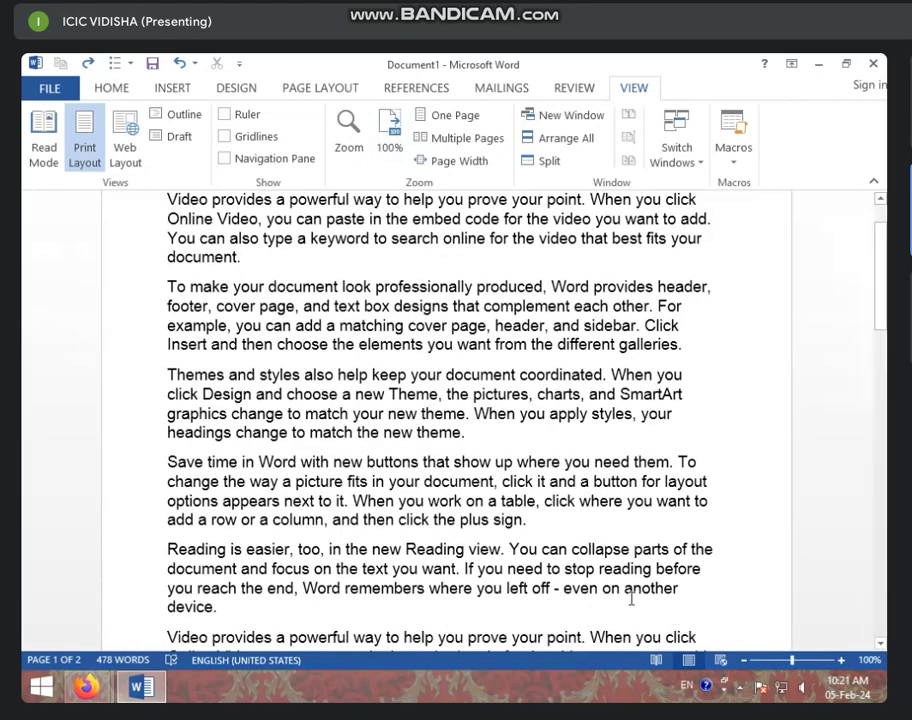
left_click_drag(792, 660, 751, 660)
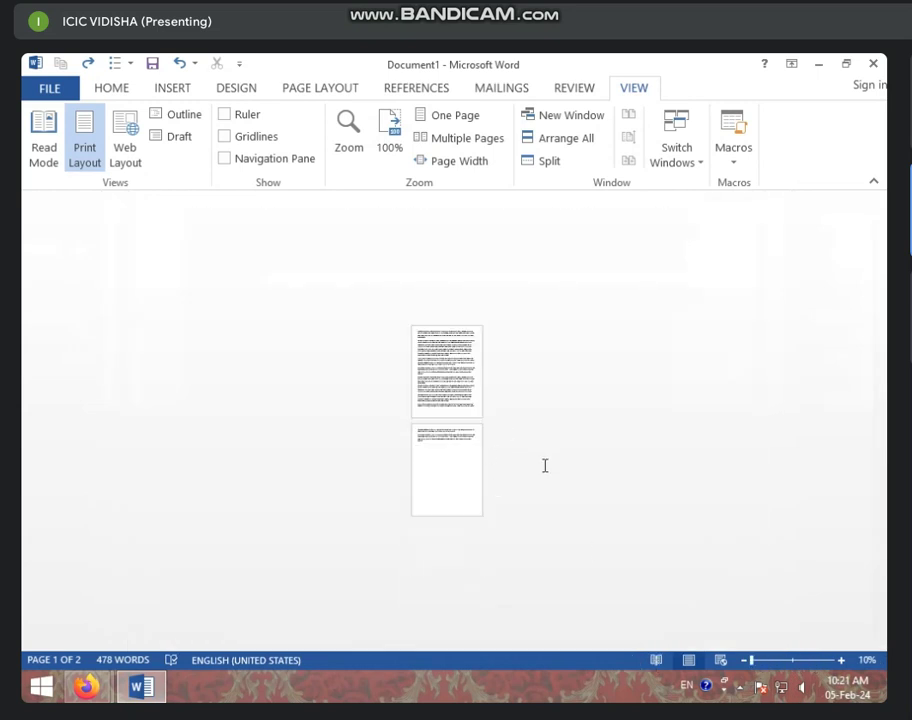
left_click(388, 147)
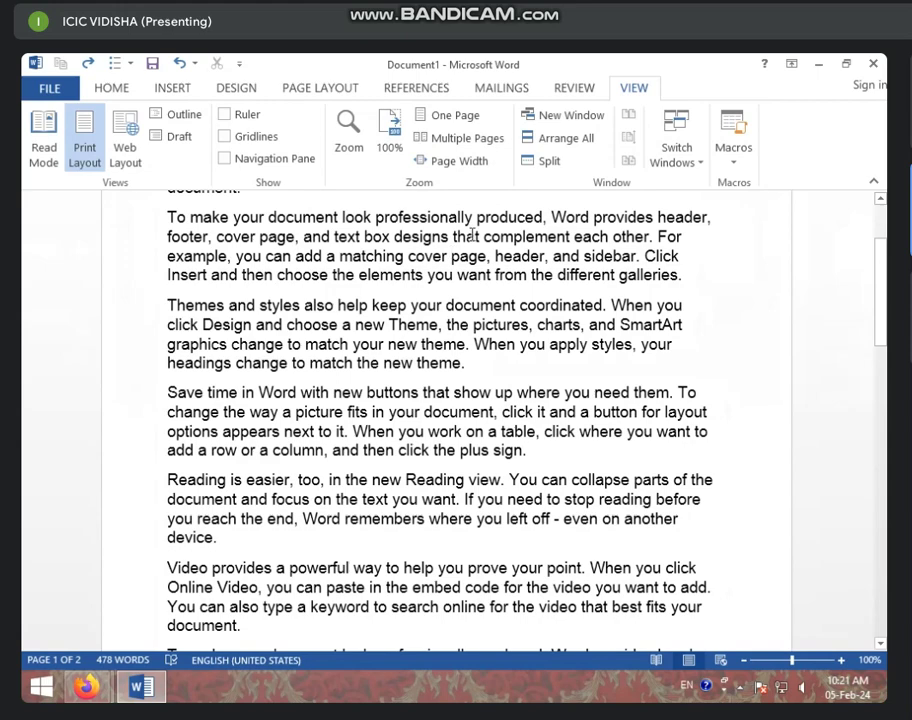
Switch to One Page view and scroll down to page 2.
left_click(465, 127)
scroll(483, 378, "down", 2)
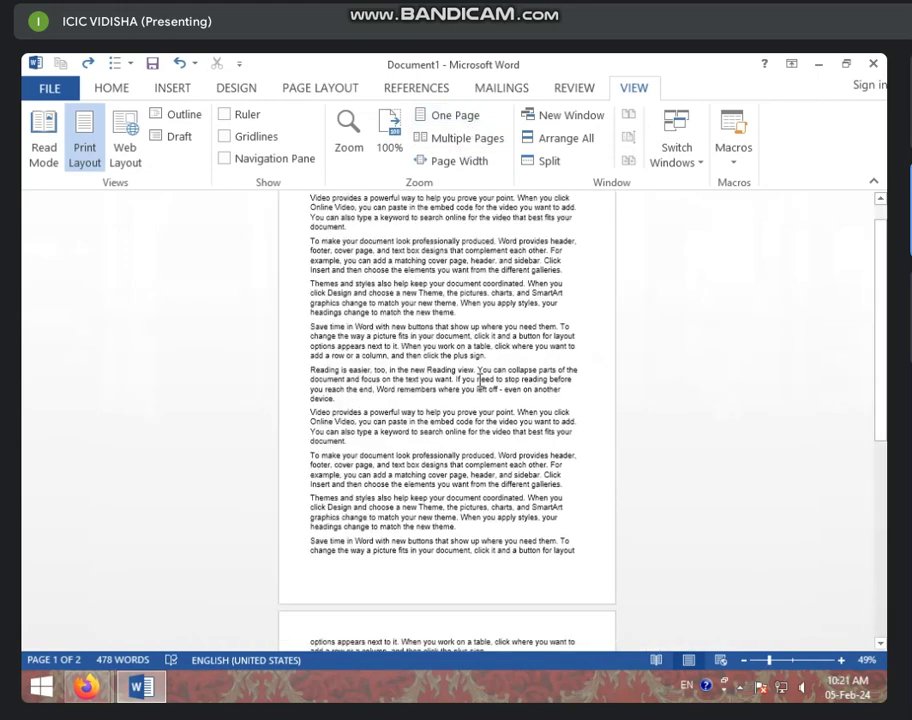
scroll(483, 378, "down", 2)
scroll(483, 378, "down", 2)
Paste the sample paragraphs twice below page 2's last line, growing the document to 6 pages.
left_click(330, 481)
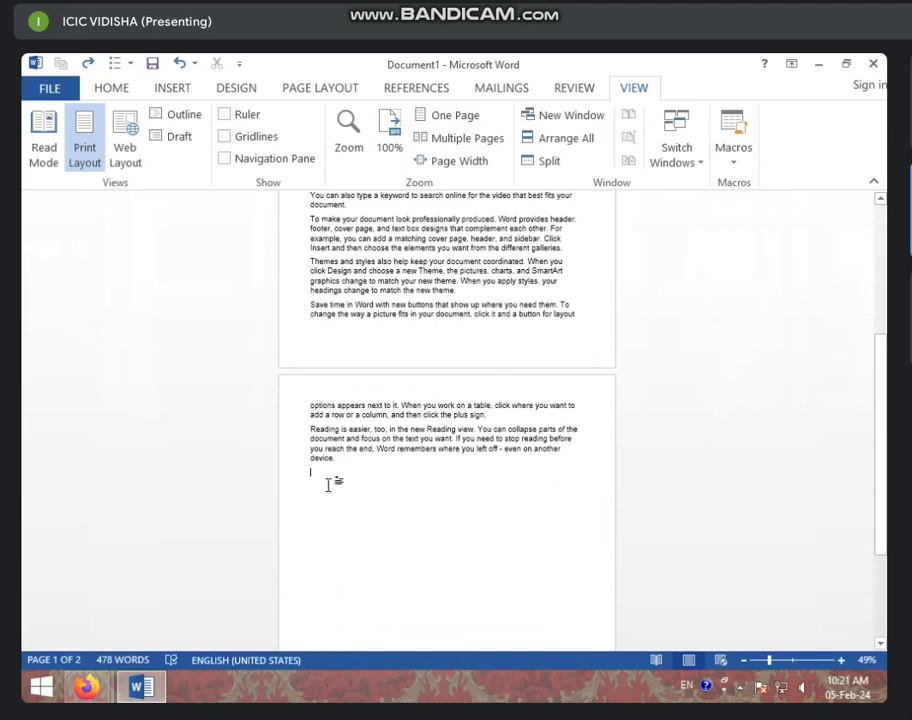
key("ctrl+v")
key("ctrl+v")
key("ctrl+v")
key("ctrl+v")
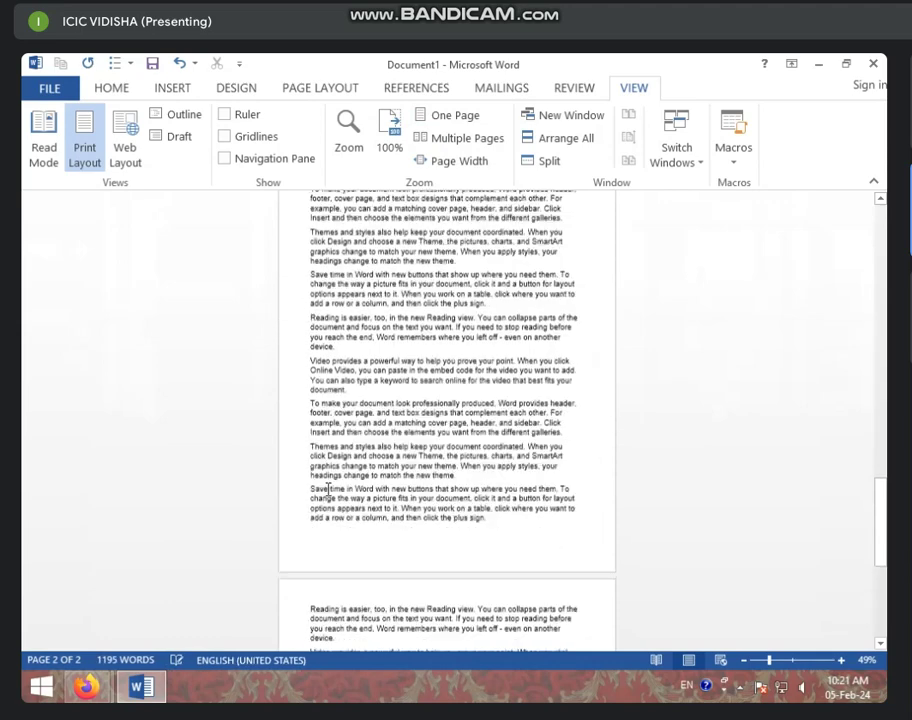
key("ctrl+v")
key("ctrl+v")
key("ctrl+v")
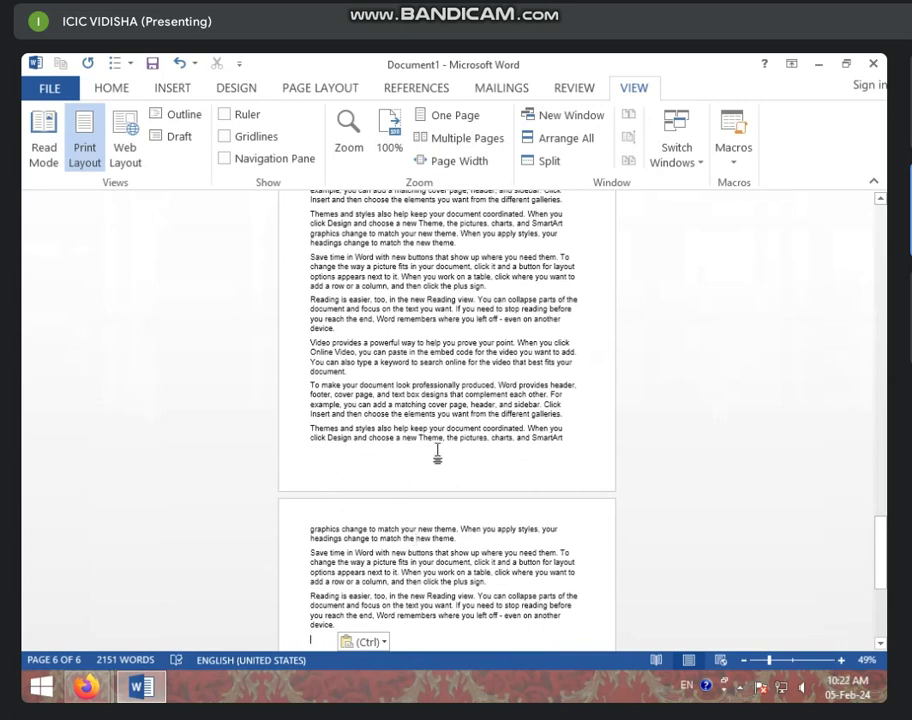
left_click(456, 243)
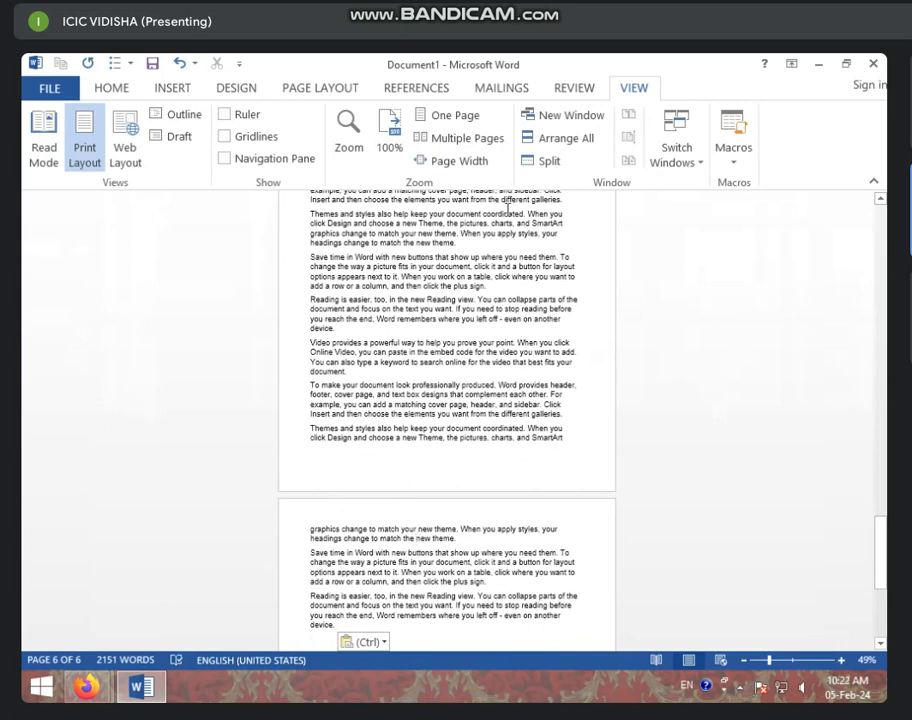
Switch to Multiple Pages view and scroll back to the top of the document.
left_click(484, 143)
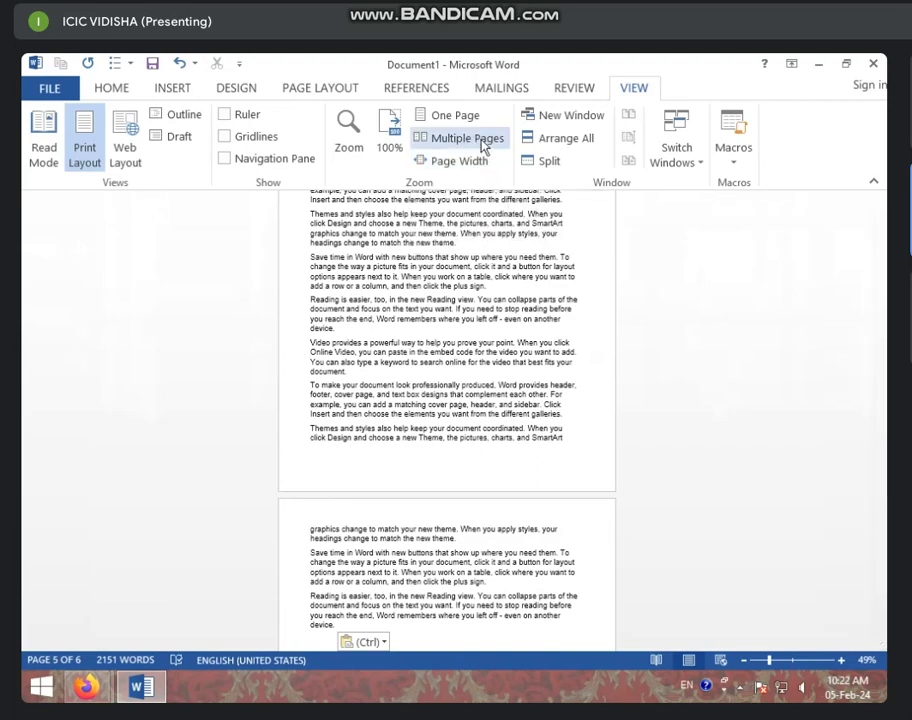
scroll(465, 387, "up", 5)
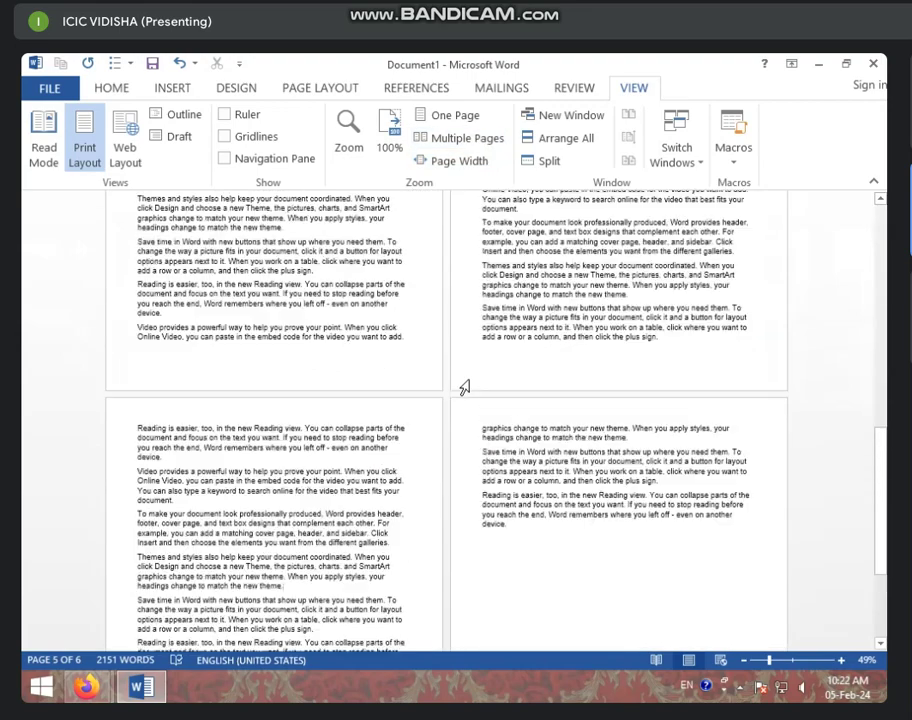
scroll(465, 387, "up", 3)
scroll(465, 387, "up", 3)
scroll(465, 387, "up", 3)
scroll(465, 387, "up", 3)
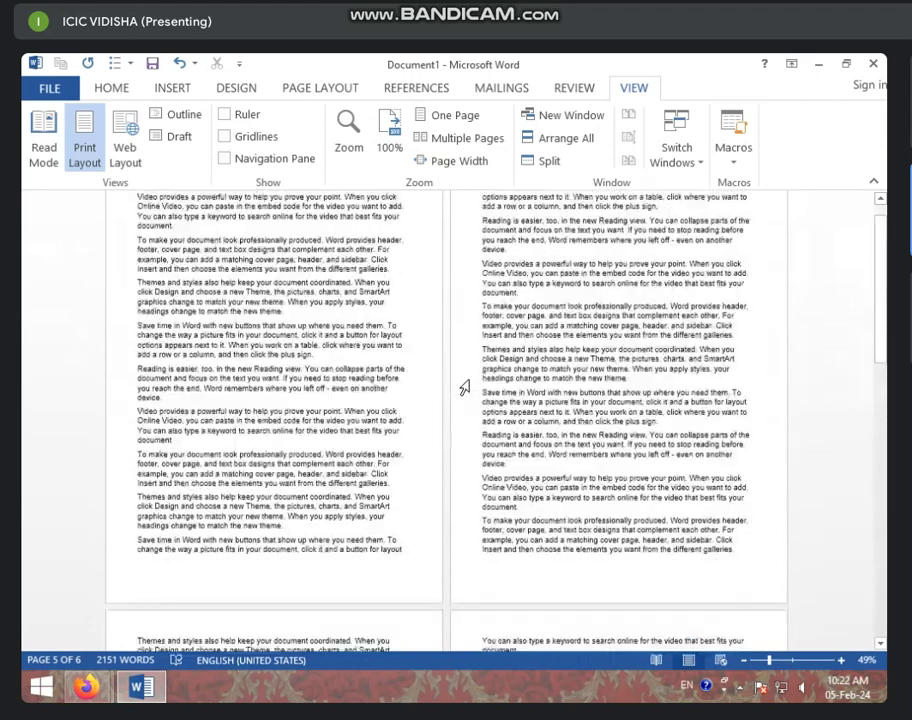
scroll(470, 384, "up", 1)
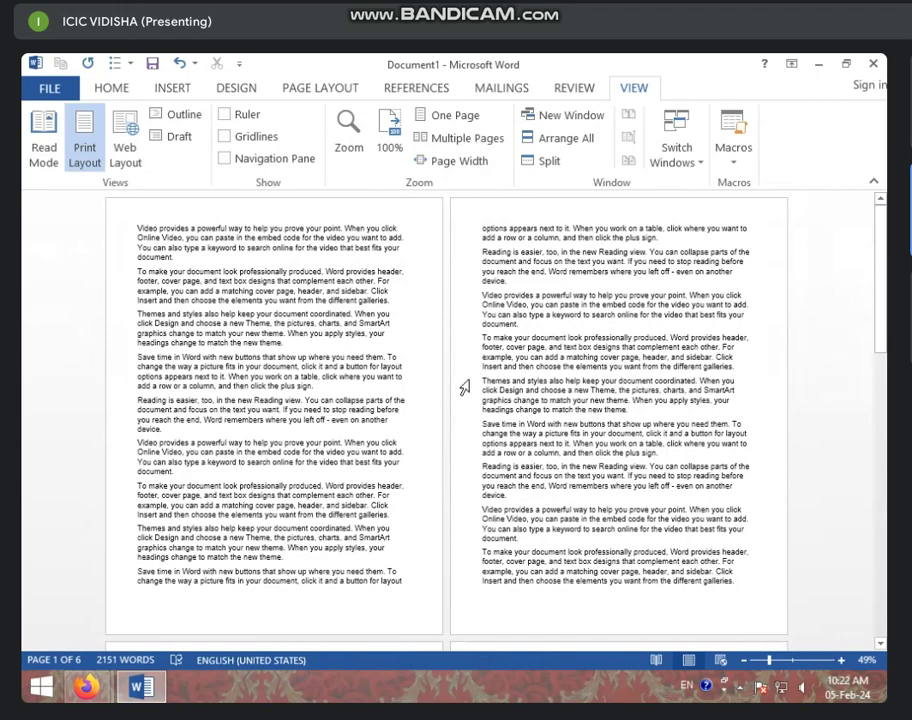
Zoom out from 40% to 20% so all six pages show, five per row.
left_click(743, 660)
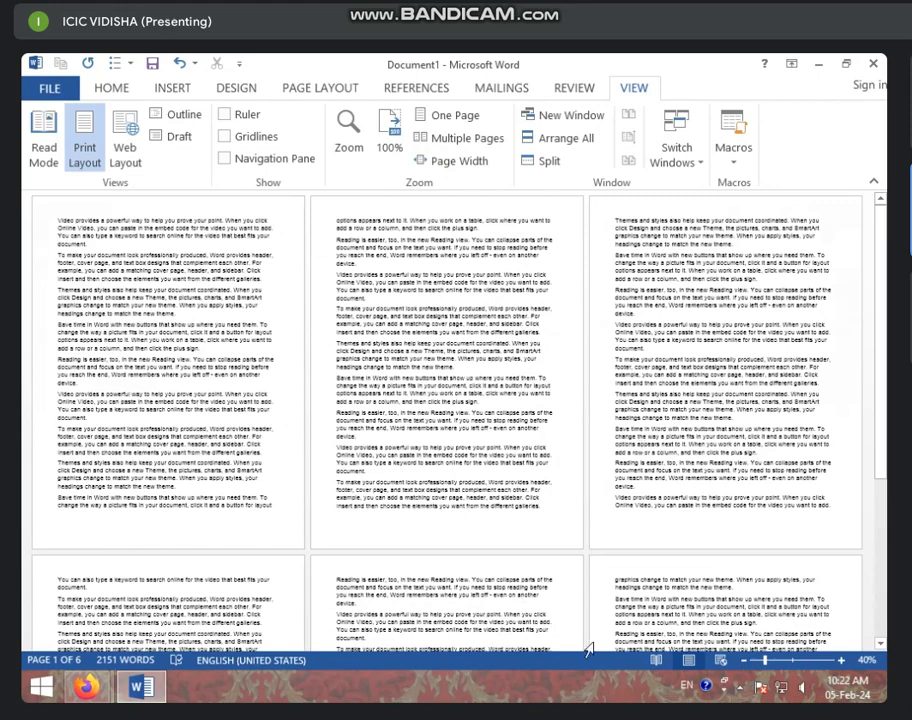
left_click(745, 661)
left_click(745, 661)
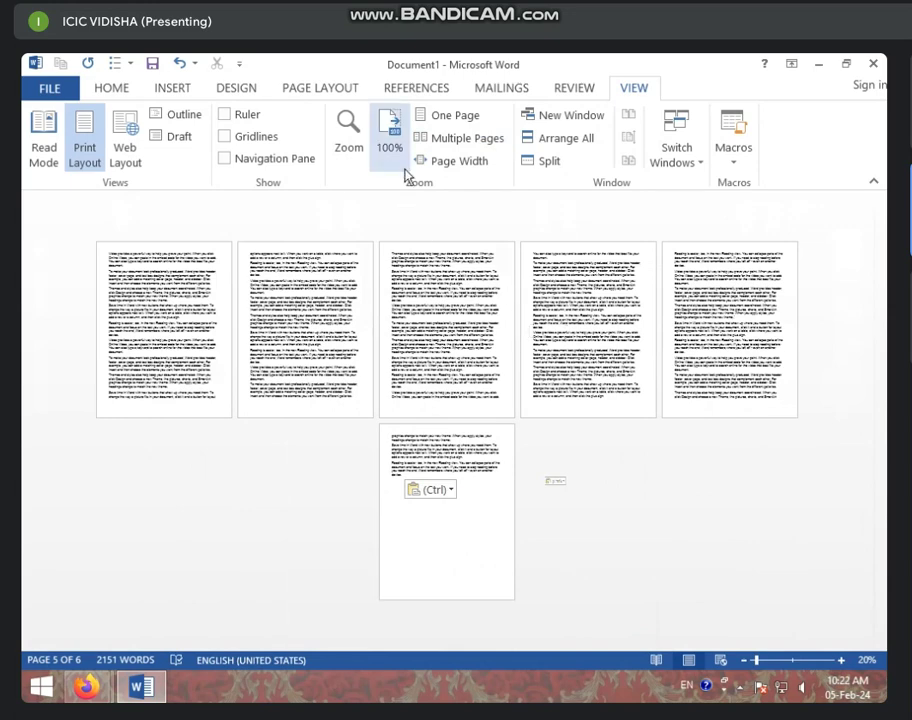
Return to 100%, try Page Width at 117%, then set the zoom back to 100%.
left_click(393, 140)
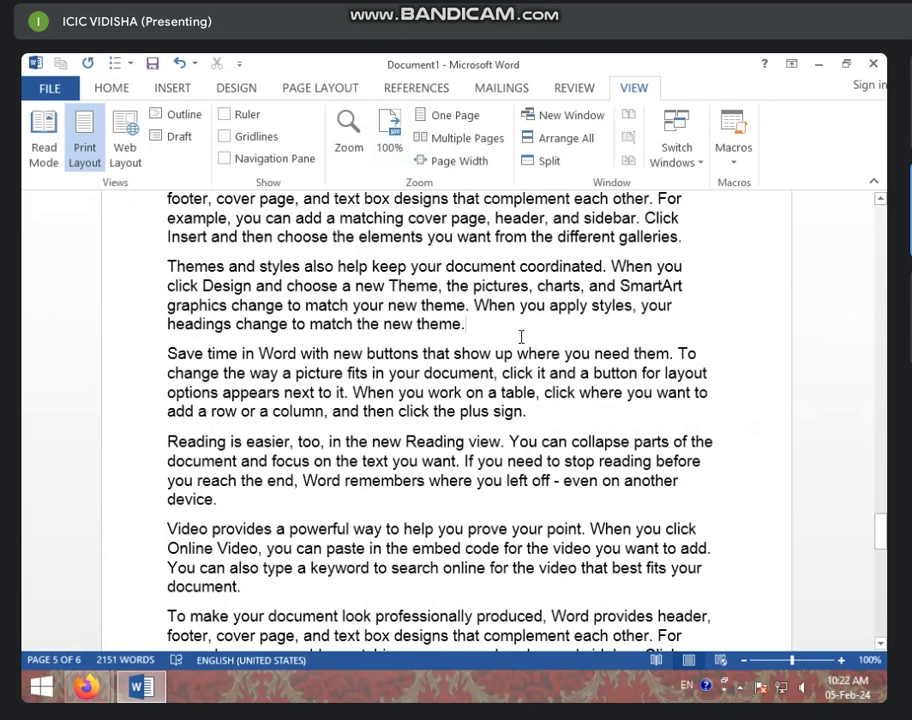
scroll(530, 390, "up", 4)
scroll(515, 393, "up", 4)
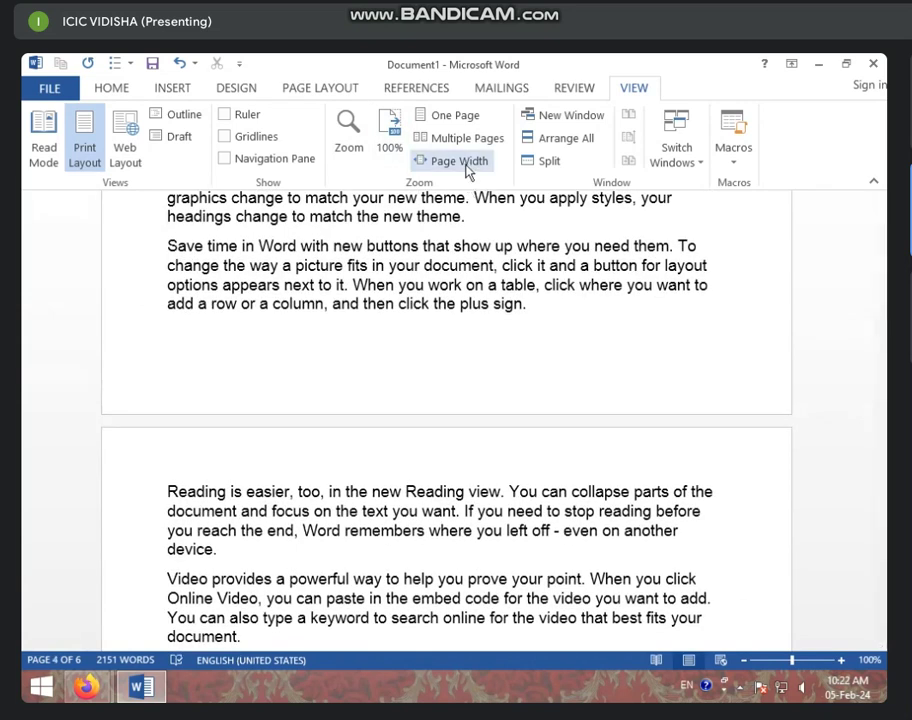
left_click(470, 168)
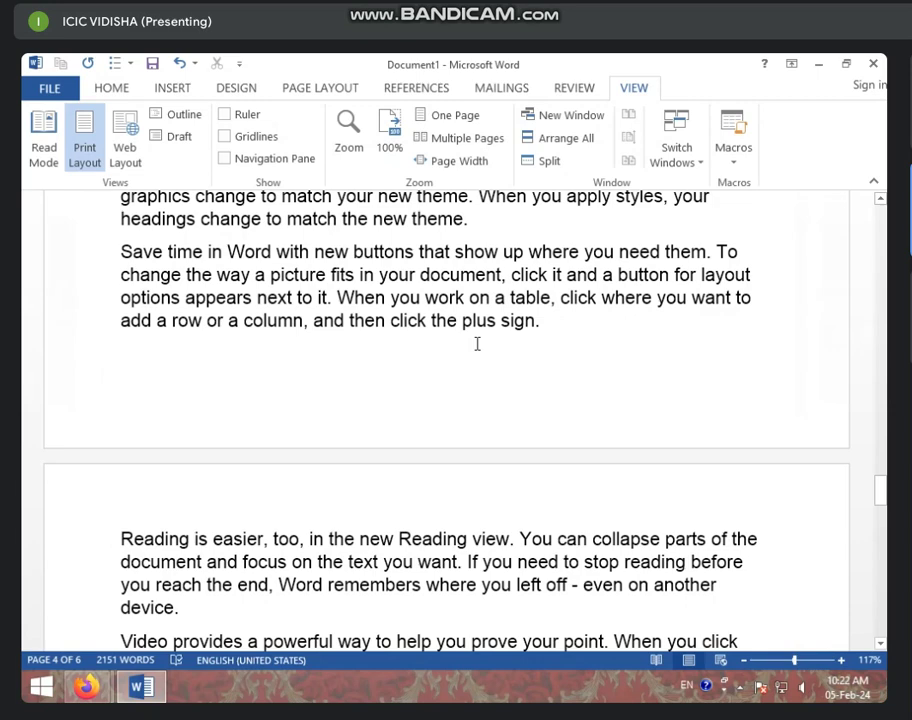
left_click(391, 150)
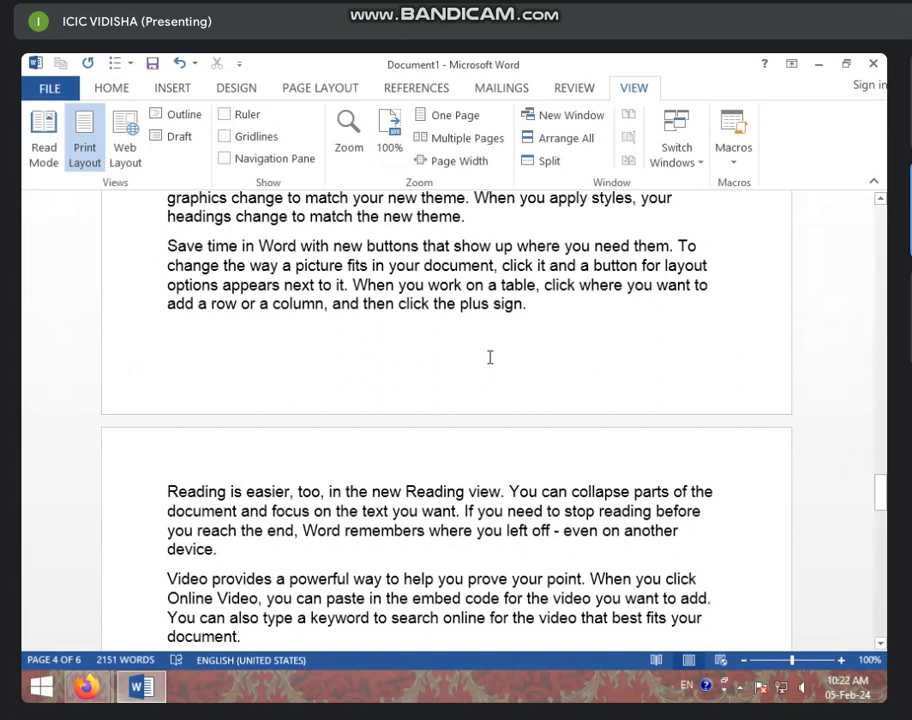